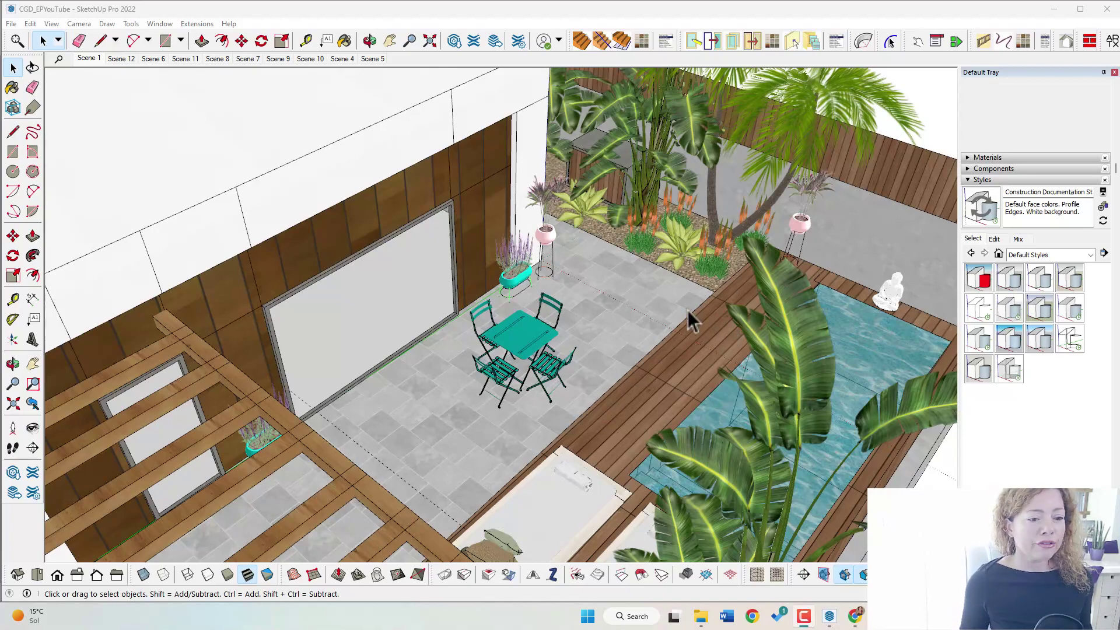
- Zoom and orbit to a top-down view of the pool, loungers and patio table
scroll(688, 312, "up", 3)
scroll(659, 303, "down", 5)
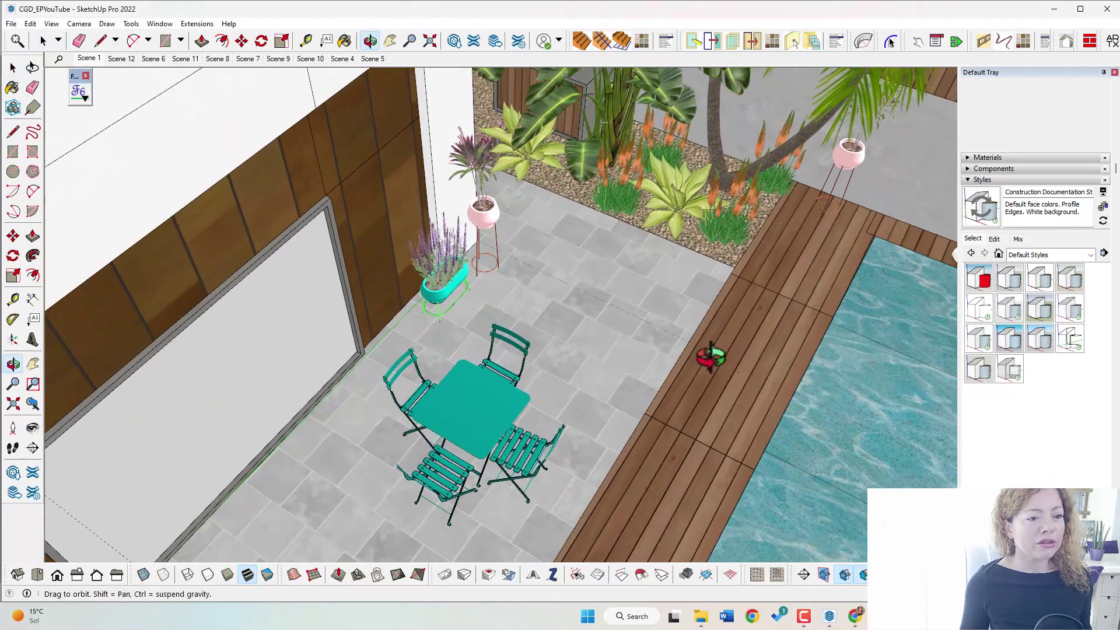
middle_click_drag(700, 350, 628, 449)
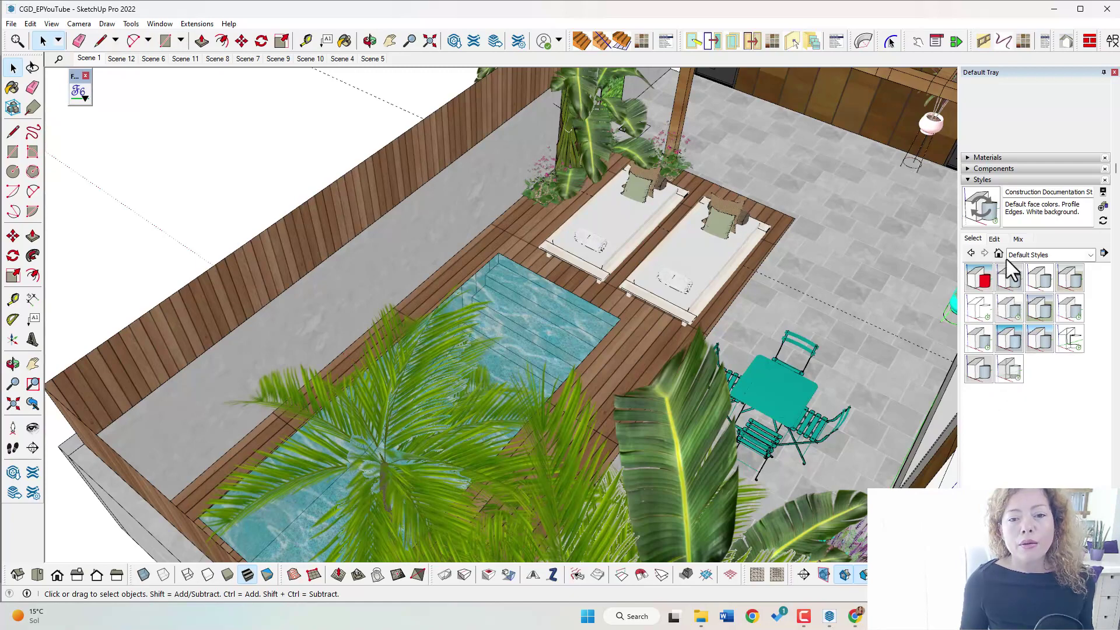
- Apply Architectural Design Style, then the Sketchy Edges styles Brush Strokes Wide and Cross Stitch
left_click(1012, 281)
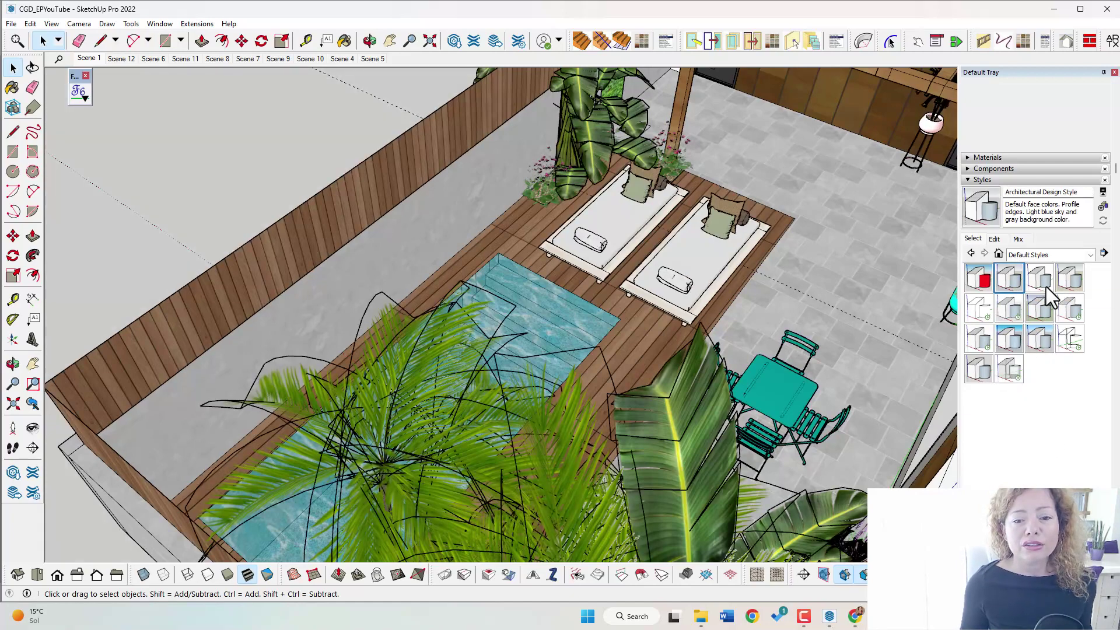
left_click(1065, 256)
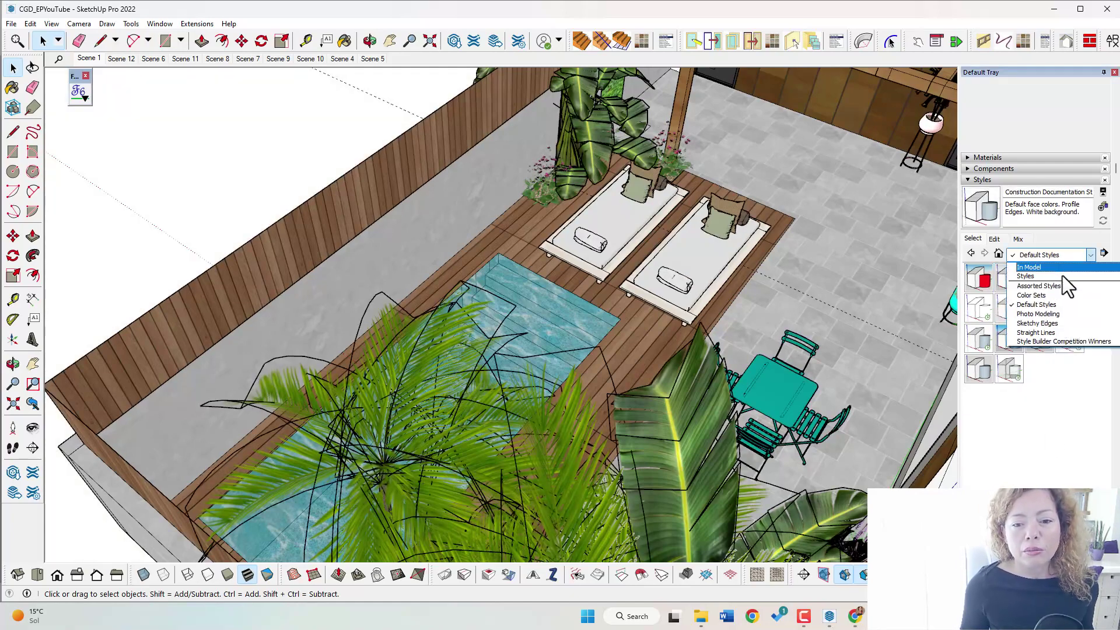
left_click(1054, 323)
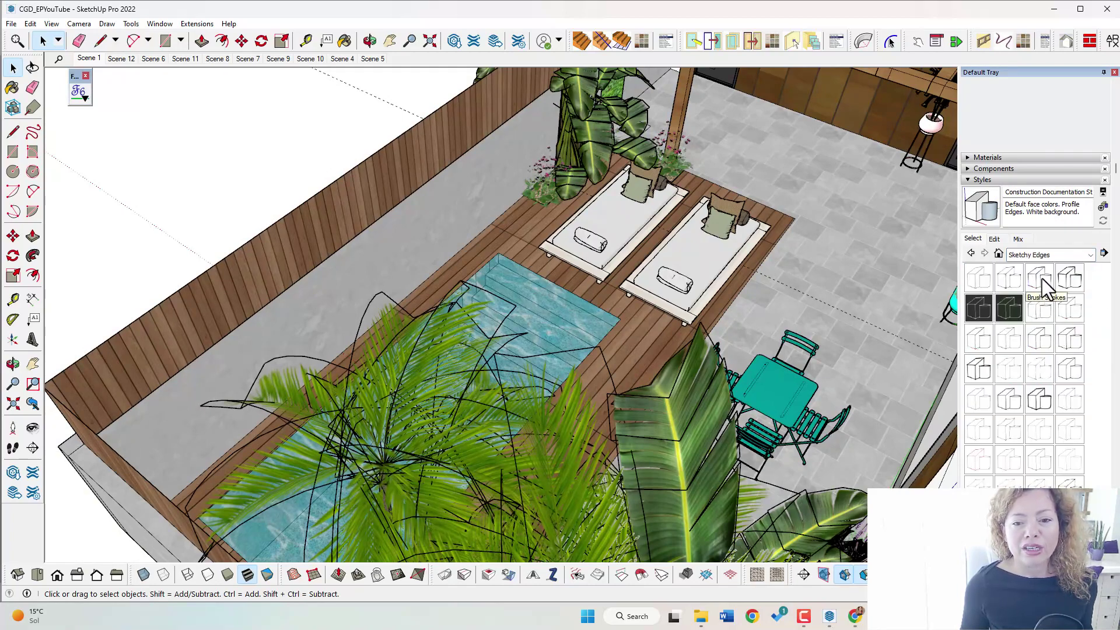
left_click(1069, 278)
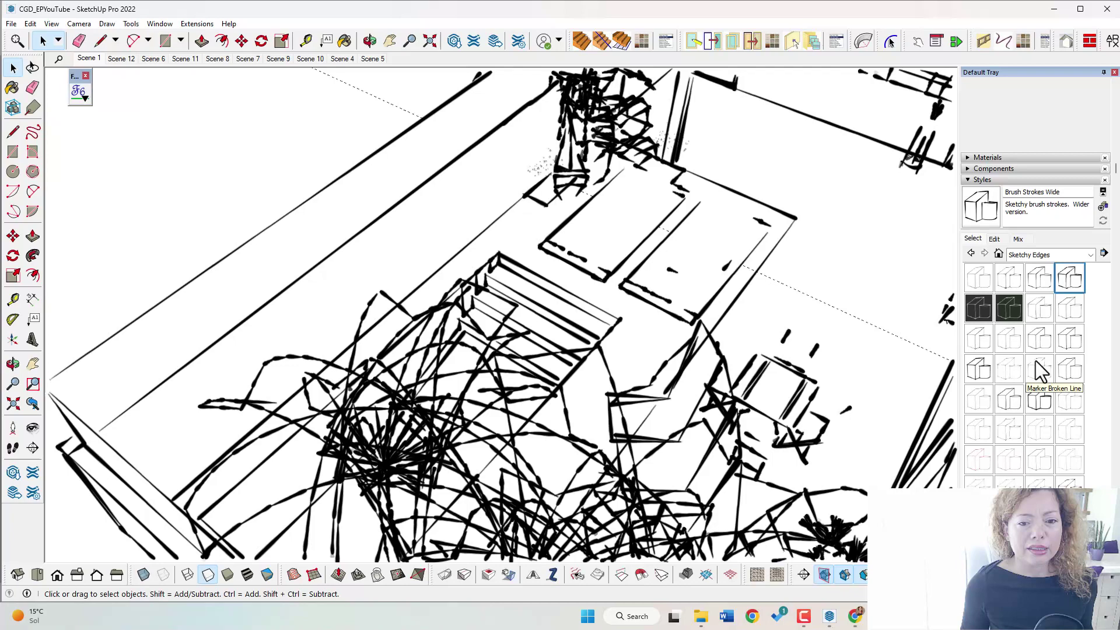
left_click(1035, 341)
- From Assorted Styles, apply Watercolor Paper with Pencil, Brush Strokes on Canvas, then Generic CAD
left_click(1013, 257)
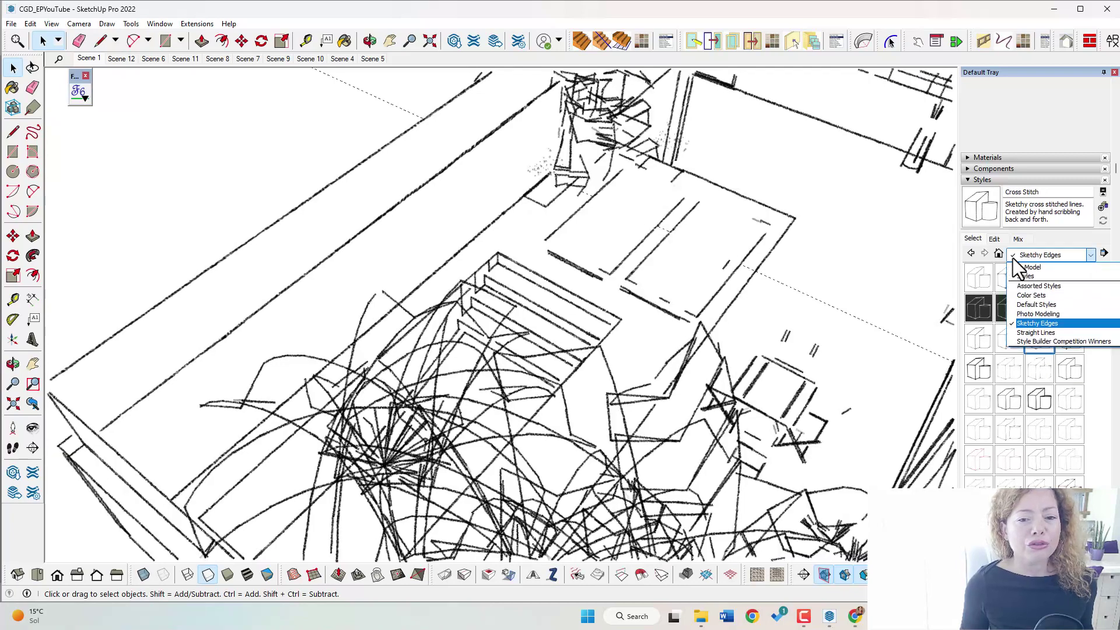
left_click(1025, 286)
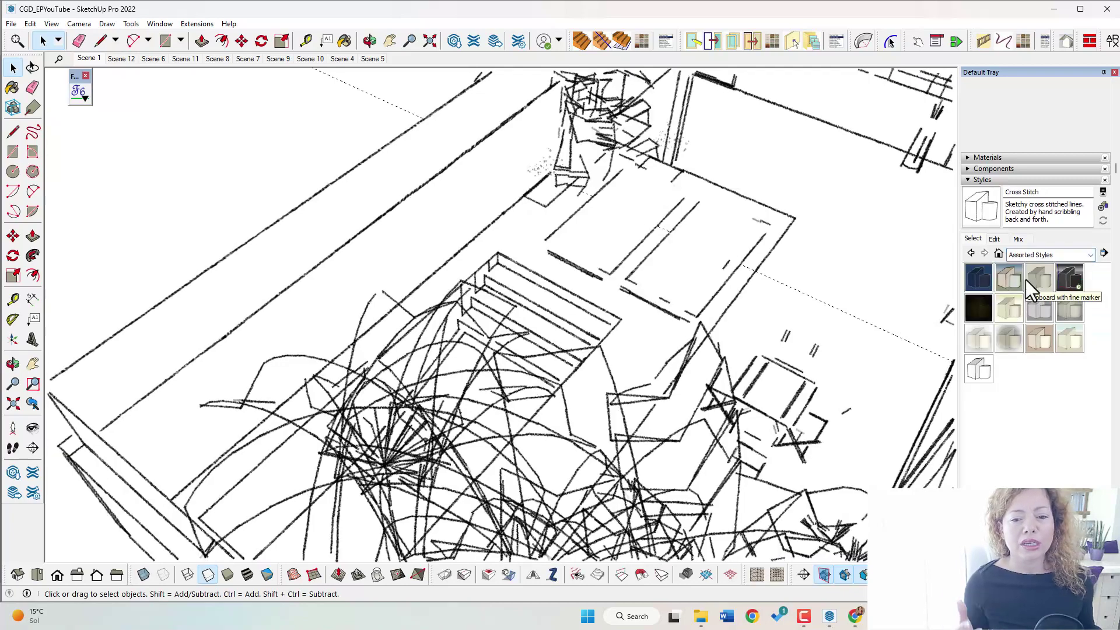
left_click(1072, 338)
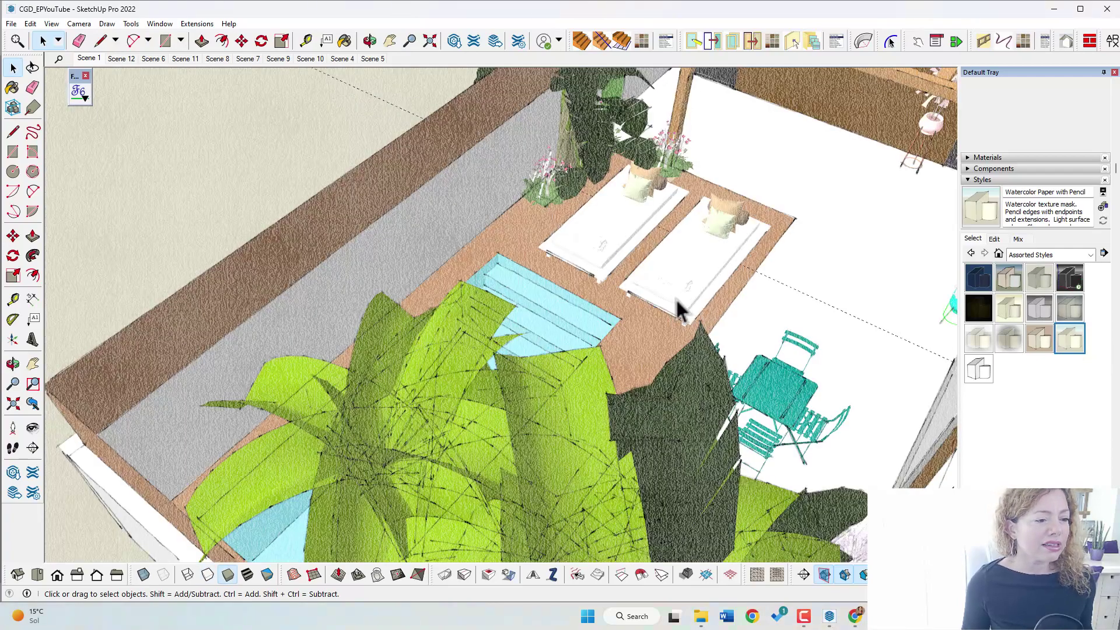
scroll(675, 303, "down", 4)
scroll(635, 326, "up", 3)
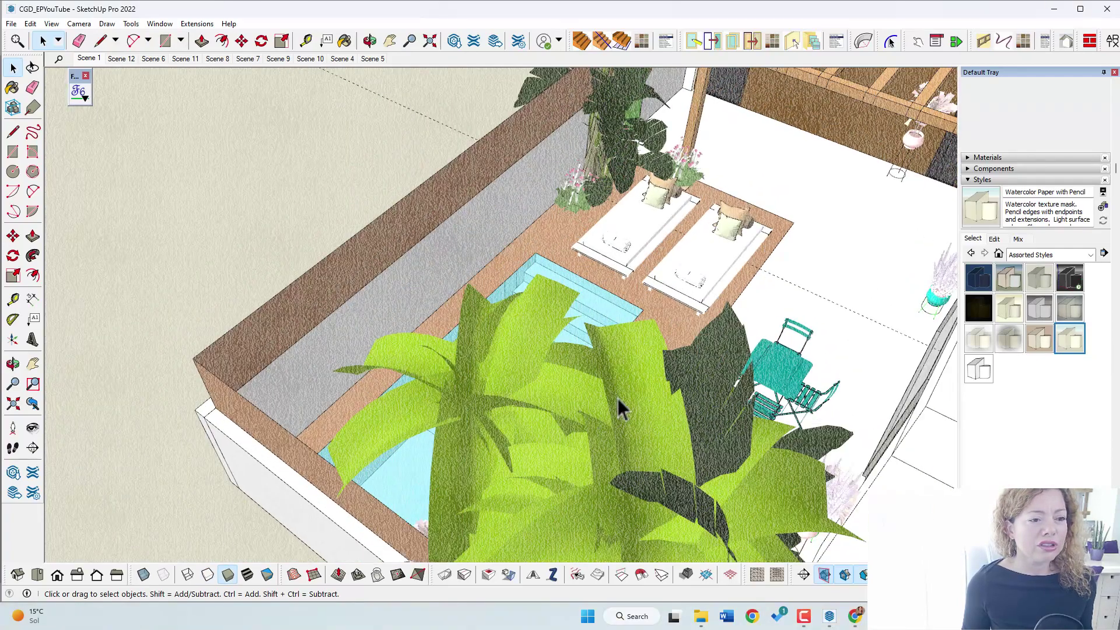
left_click(1005, 280)
scroll(327, 355, "down", 2)
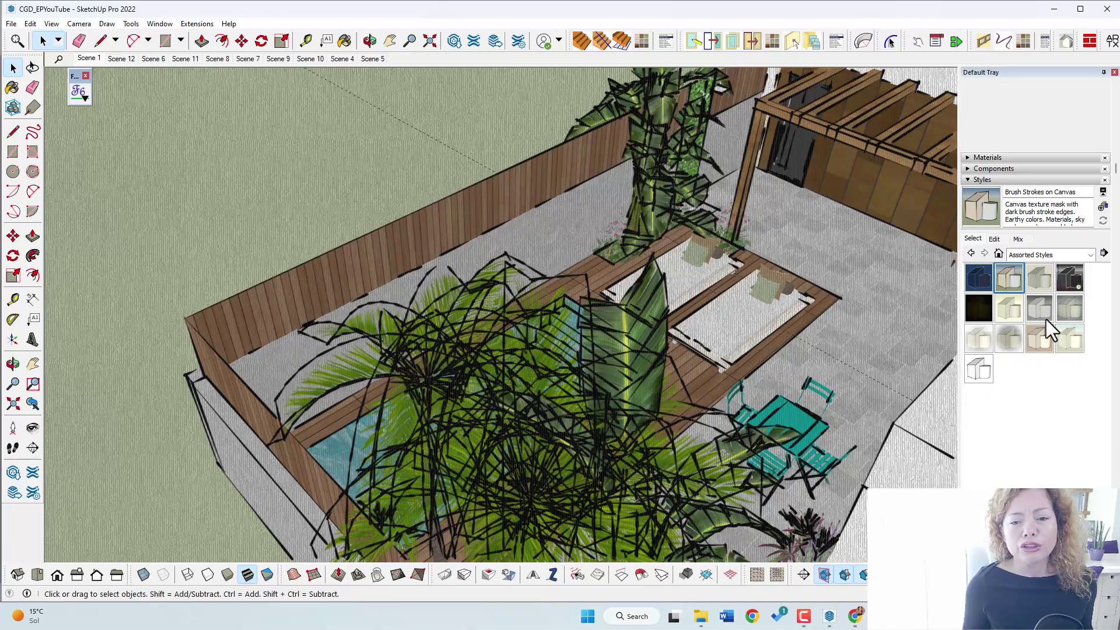
left_click(1069, 277)
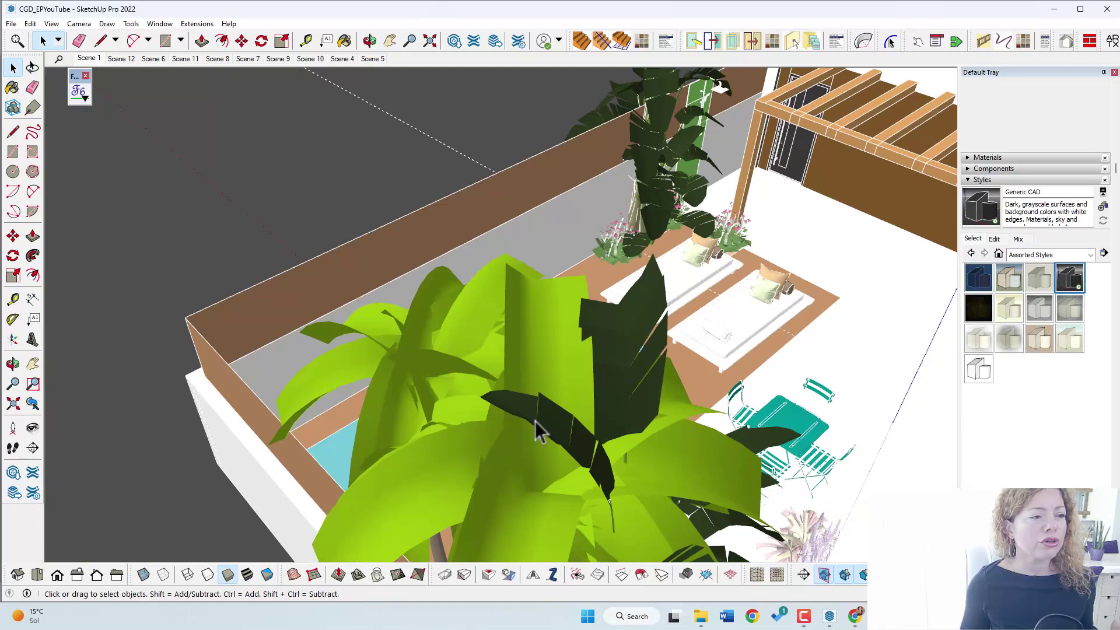
- Jump to Scene 6's eye-level pool view in Landscape Architecture Style2 with Page Down
key("Page_Down")
key("Page_Down")
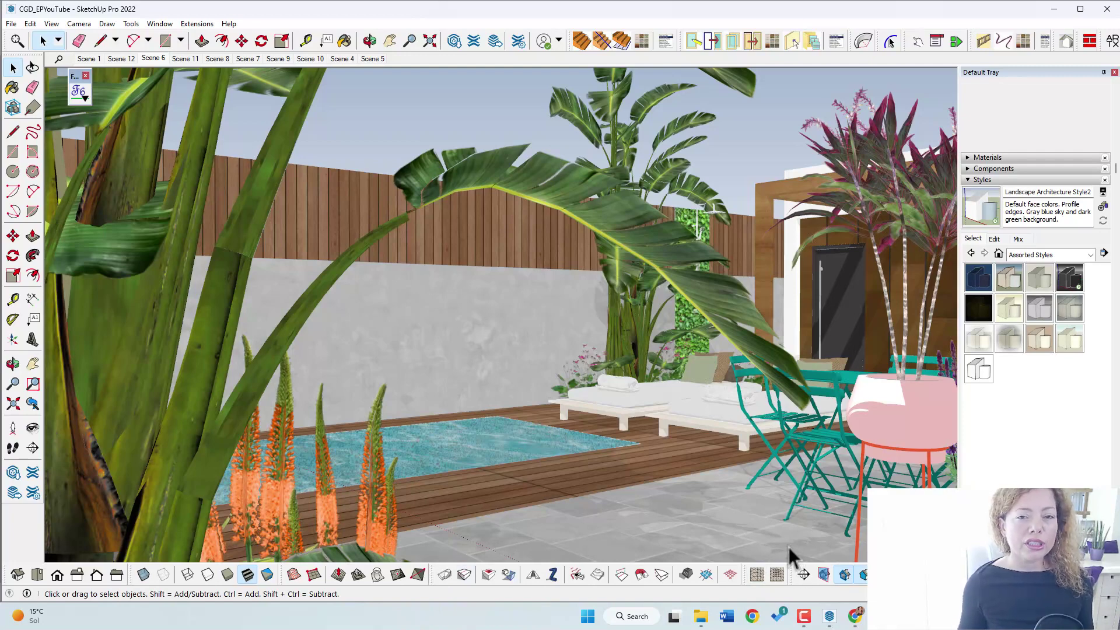
- Bring the Gian Martin browser forward and view the watercolour house example image
mouse_move(855, 615)
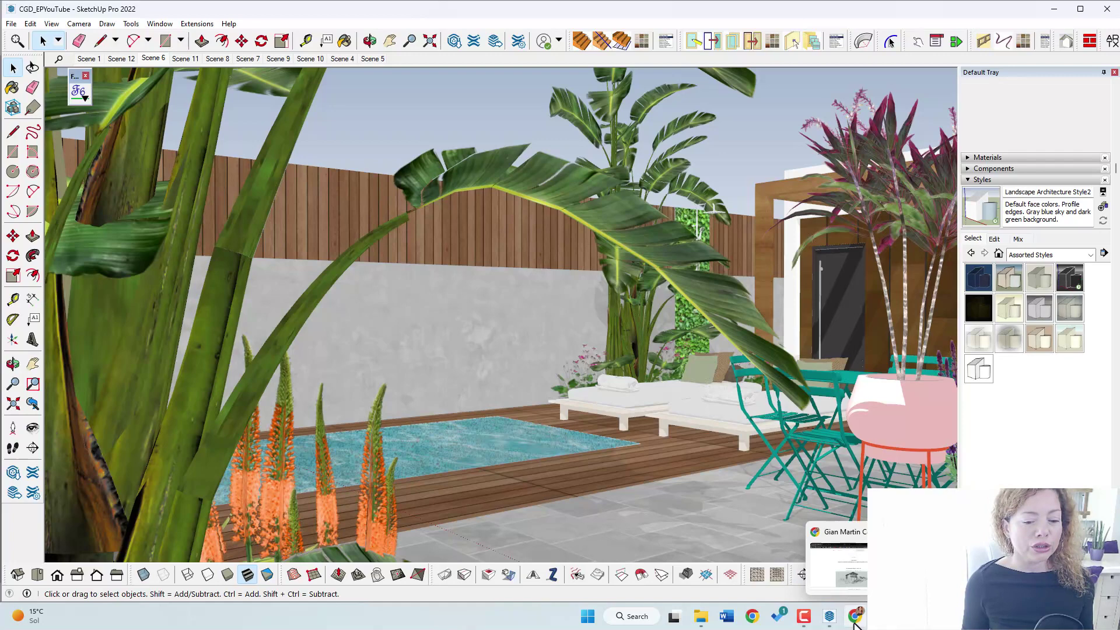
left_click(842, 572)
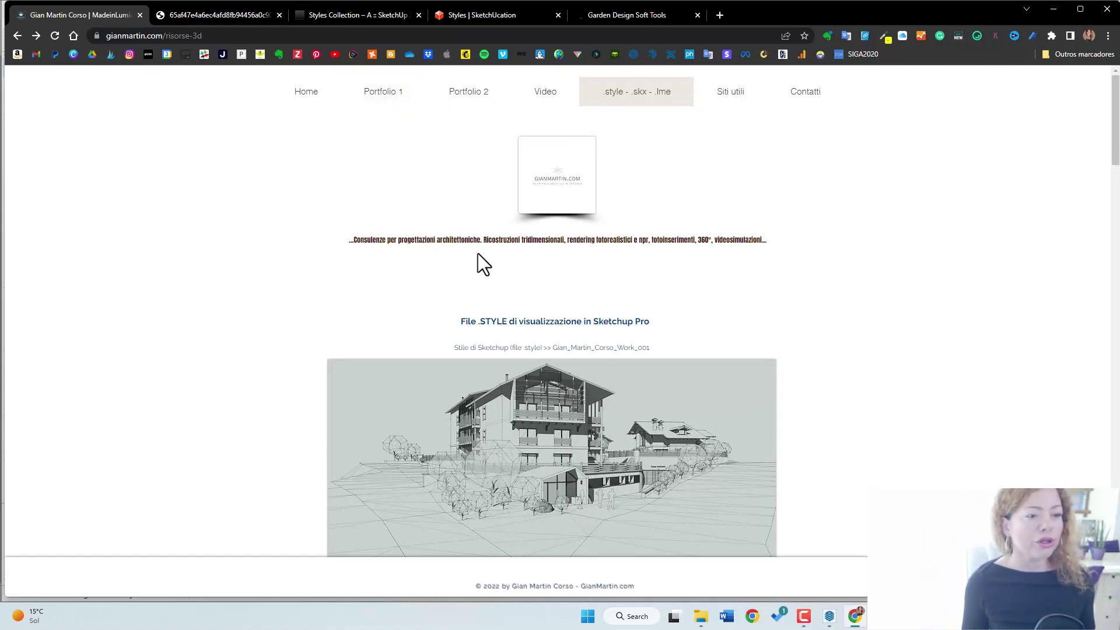
left_click(200, 14)
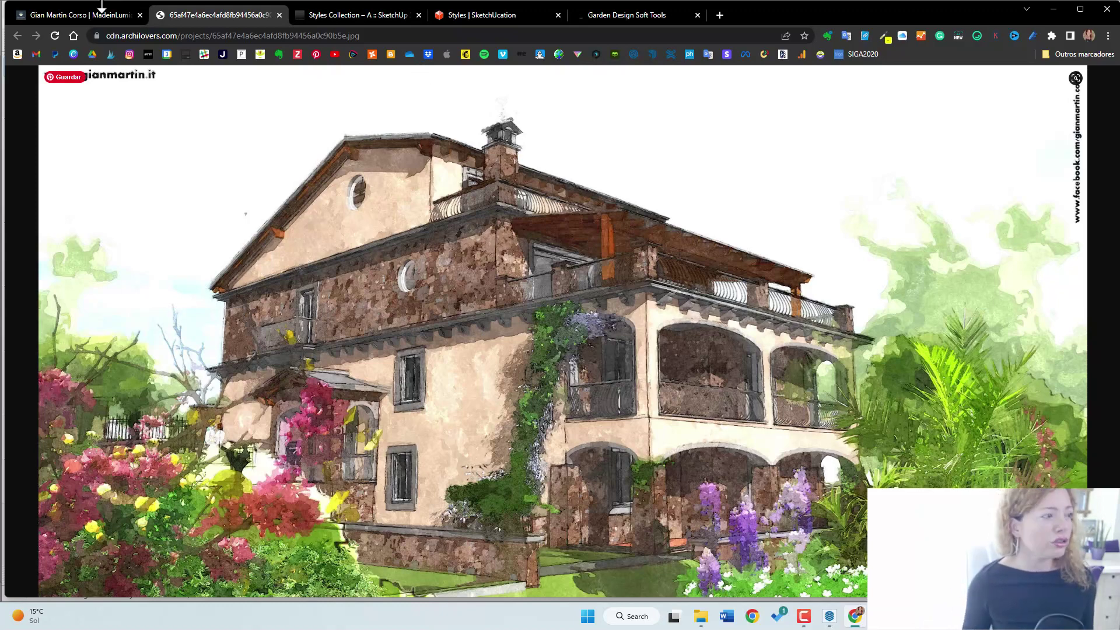
- Return to the gianmartin.com 3D resources page and scroll to the Gian_Martin_Corso_pp_cp_001 example
left_click(79, 12)
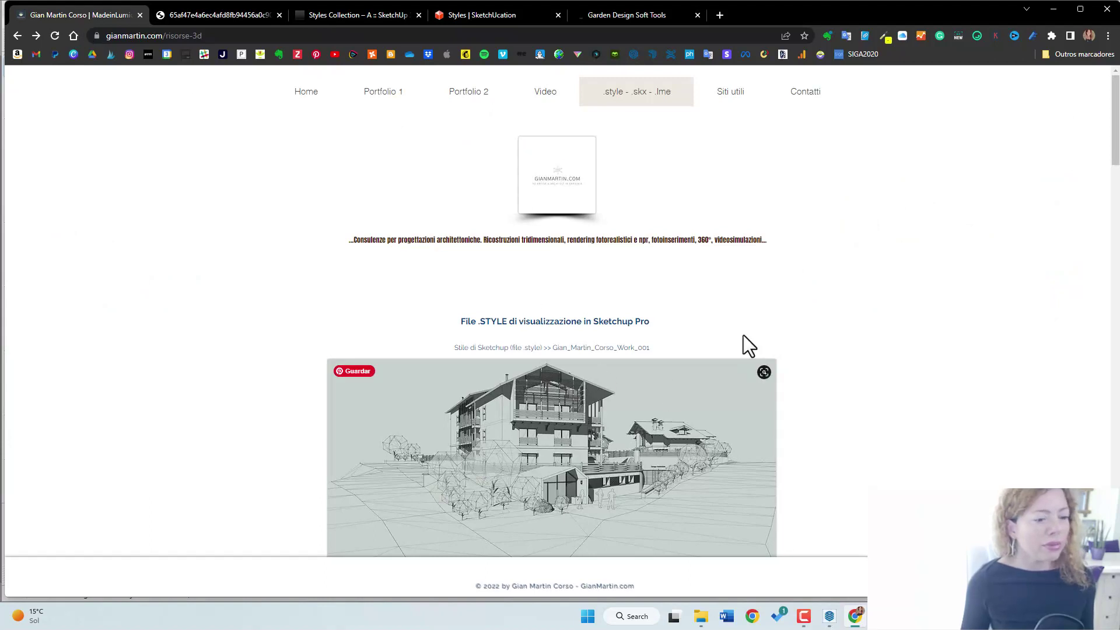
scroll(341, 157, "down", 2)
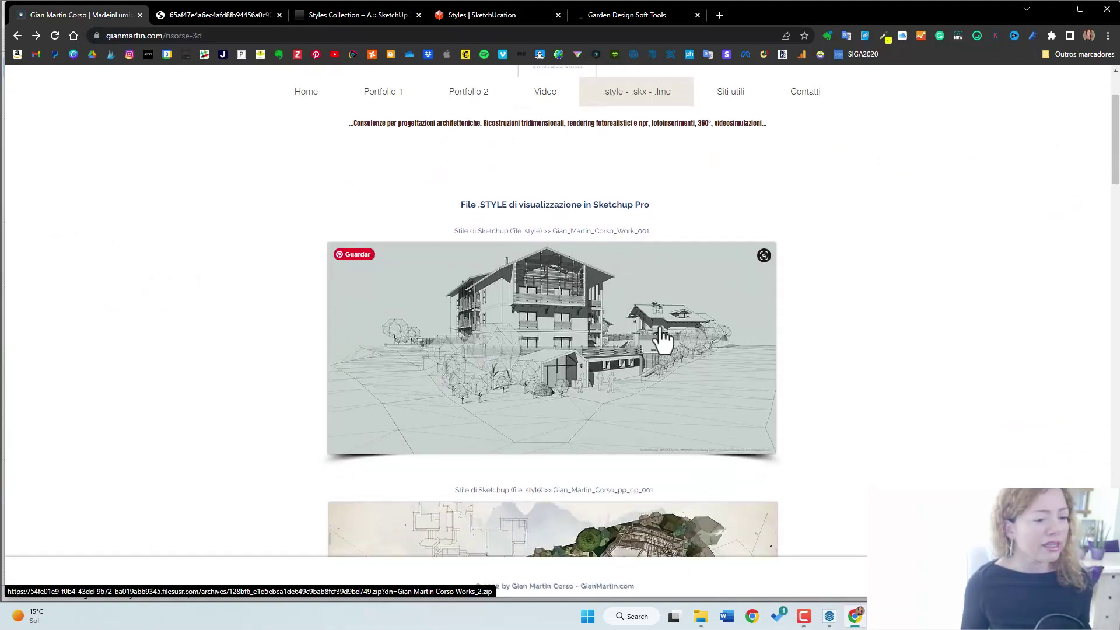
scroll(577, 365, "down", 1)
scroll(578, 364, "down", 10)
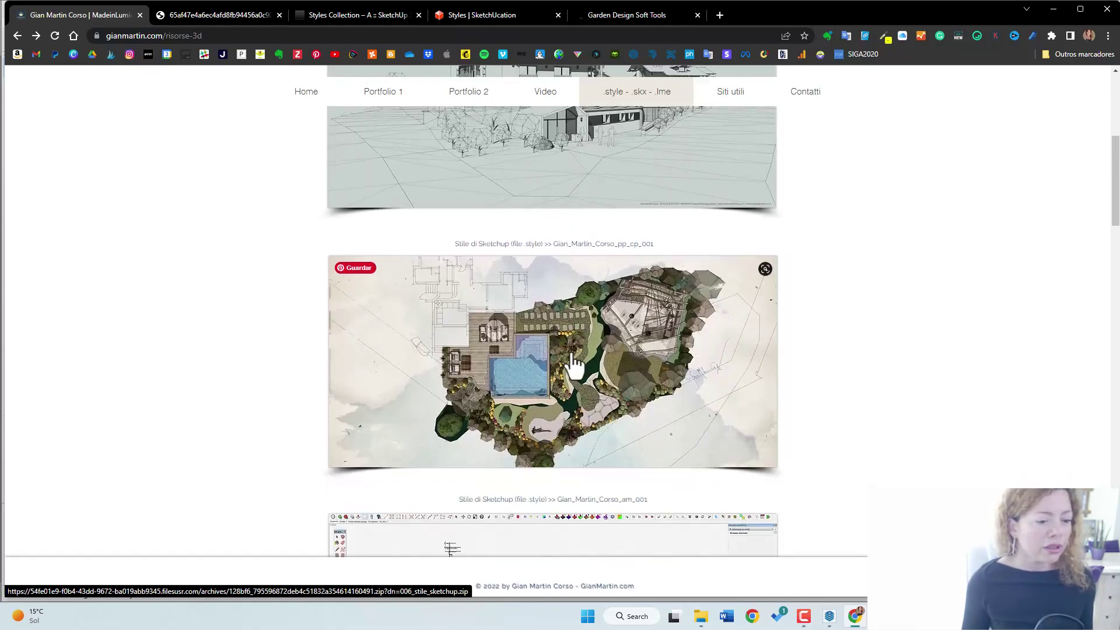
scroll(632, 396, "down", 9)
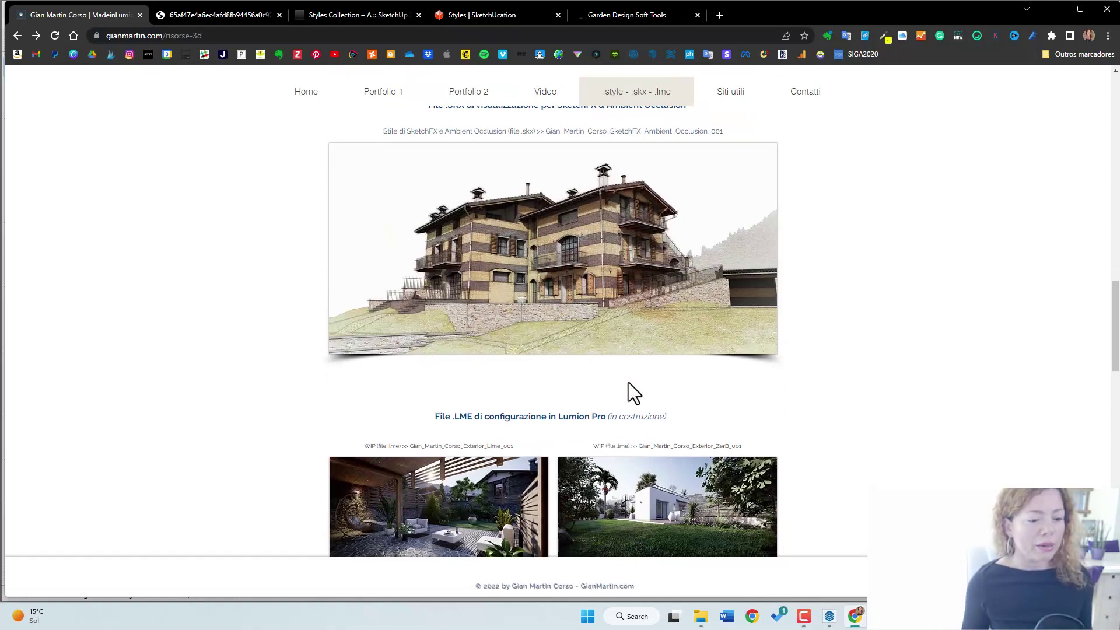
scroll(642, 387, "up", 3)
scroll(536, 447, "up", 3)
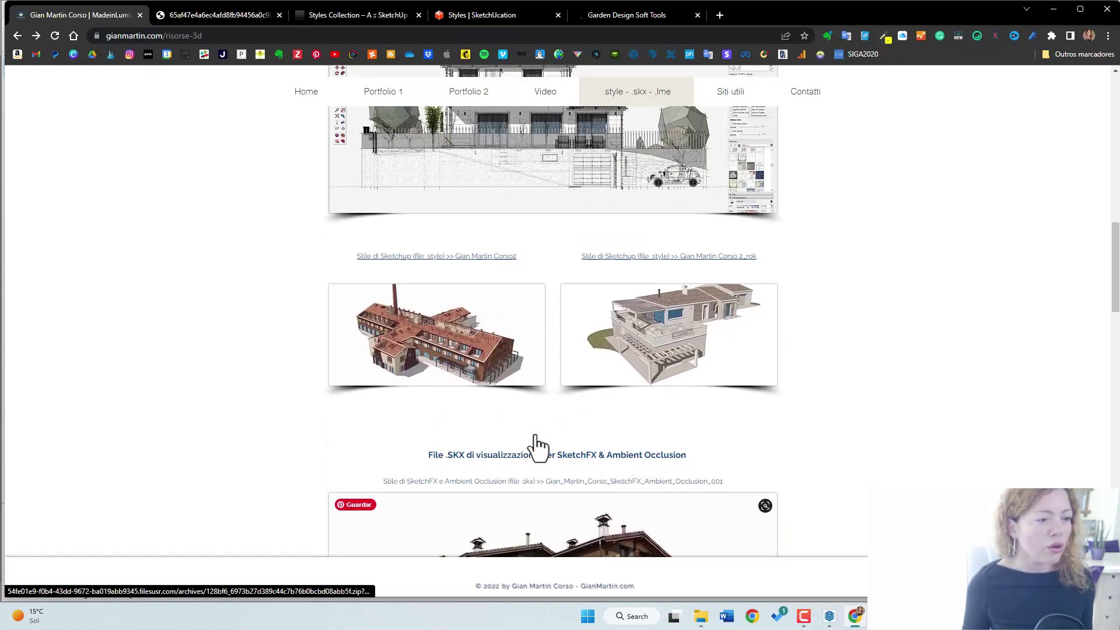
scroll(537, 446, "up", 9)
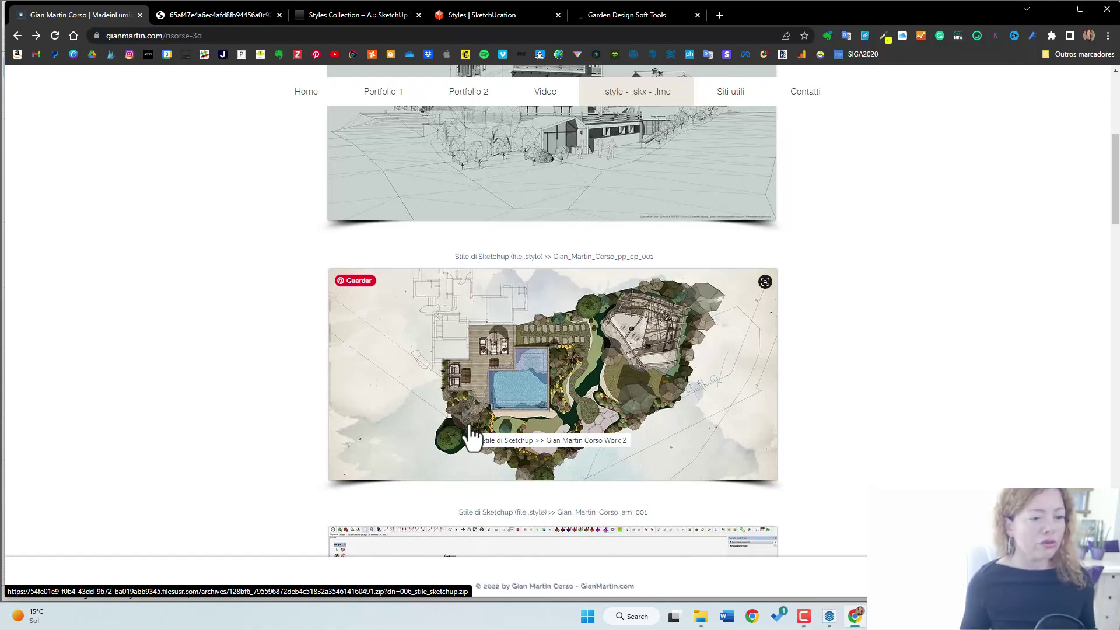
mouse_move(701, 621)
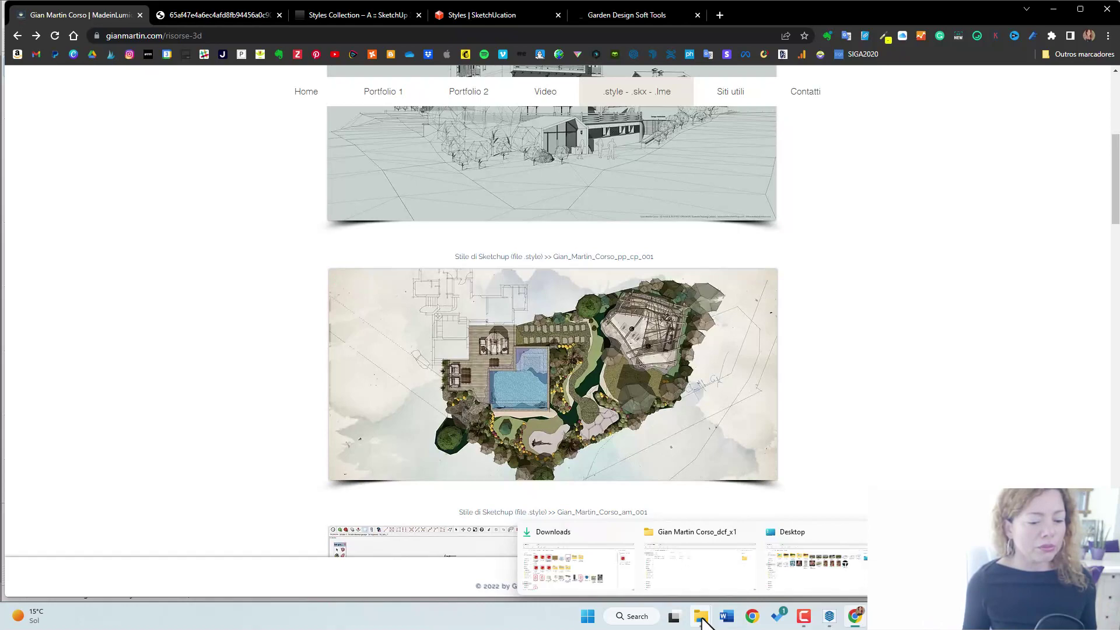
left_click(703, 586)
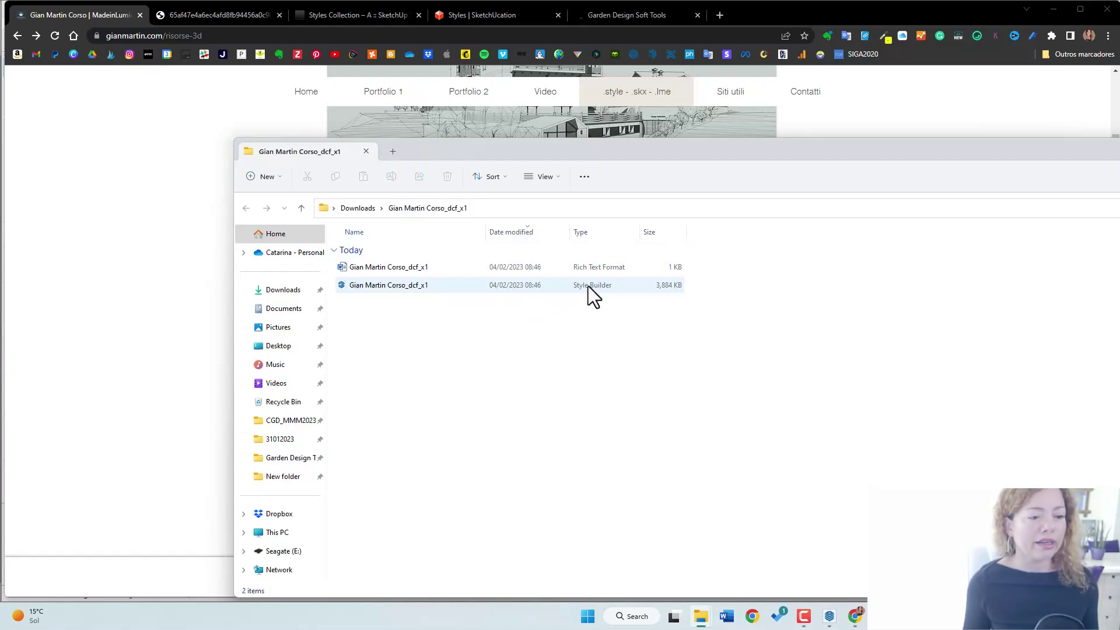
mouse_move(898, 615)
left_click(851, 563)
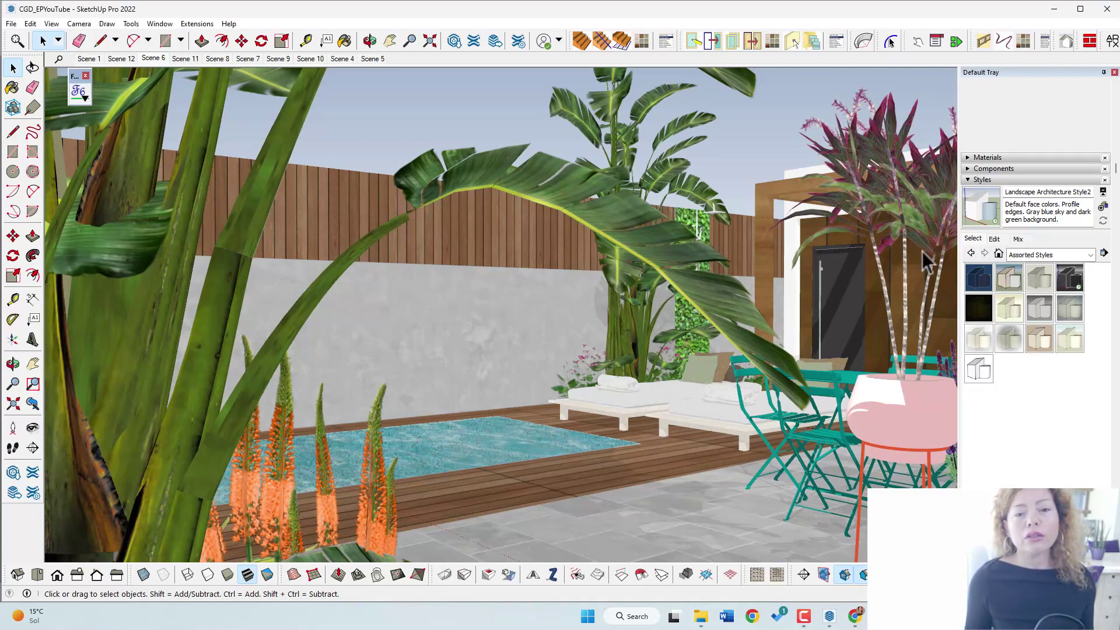
- Add the Downloads folder 006_stile_sketchup as a collection in the Styles browser
left_click(972, 238)
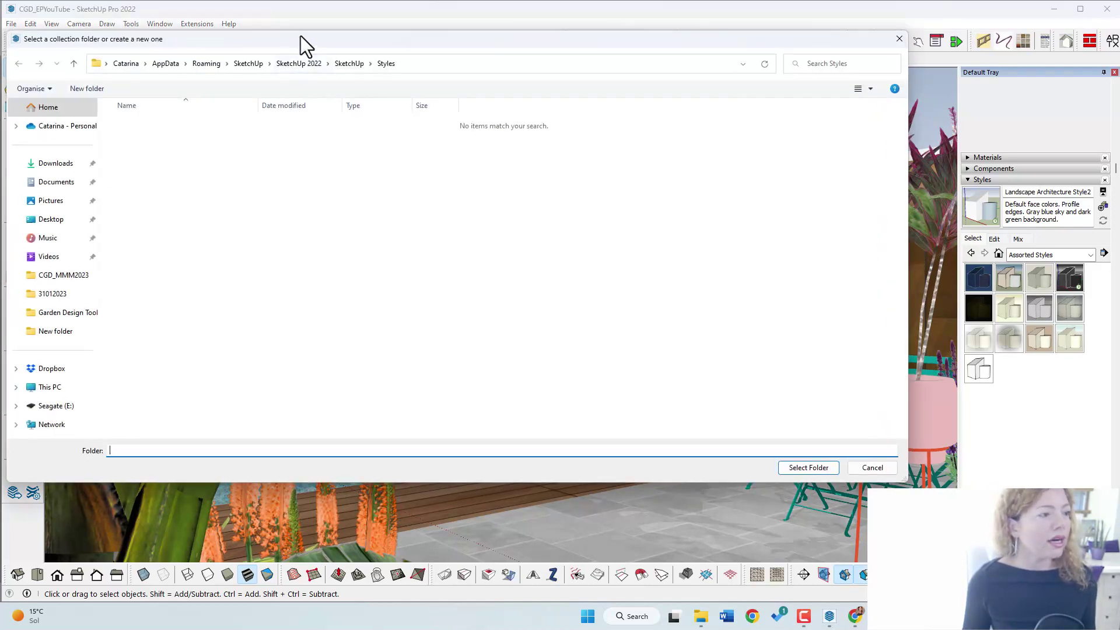
mouse_move(301, 36)
left_mouse_down()
mouse_move(547, 88)
mouse_move(577, 156)
mouse_move(447, 155)
mouse_move(428, 174)
mouse_move(417, 157)
left_mouse_up()
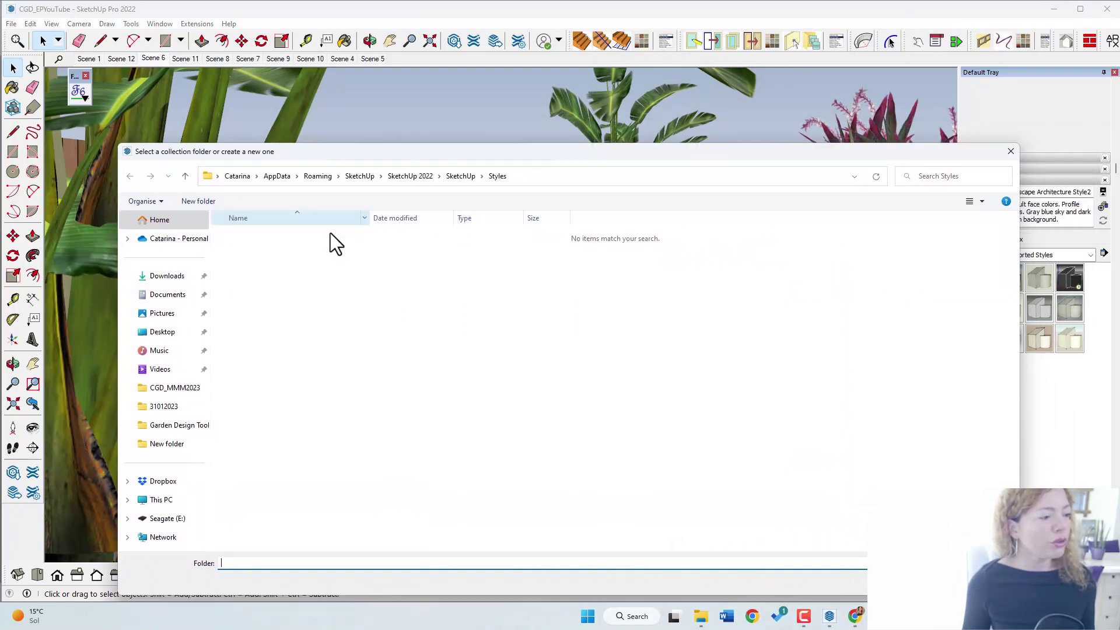
left_click(168, 280)
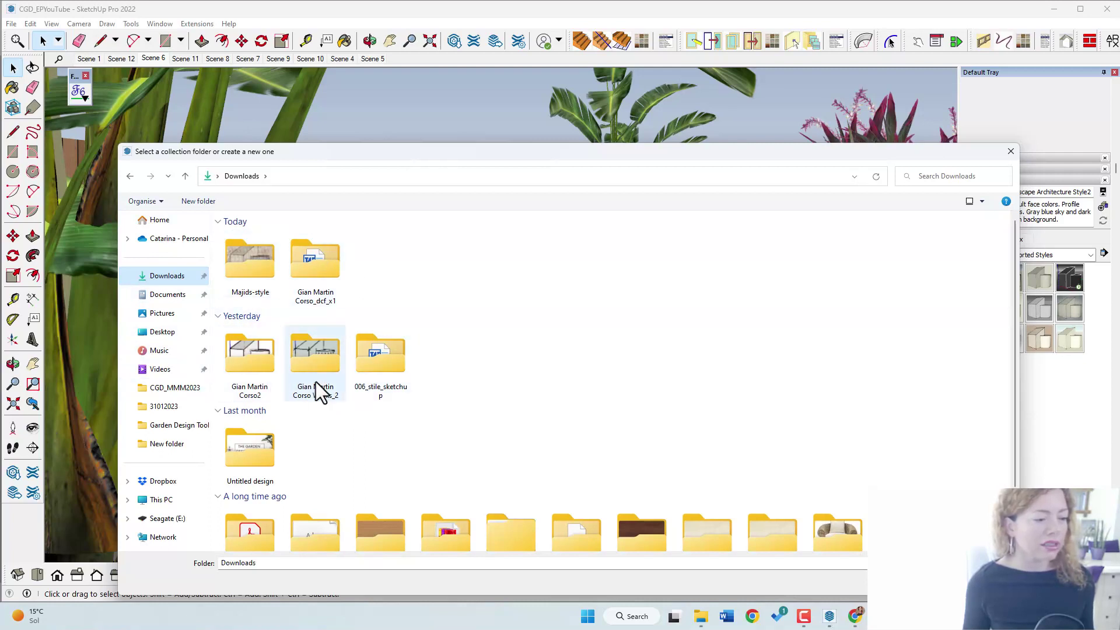
left_click(389, 368)
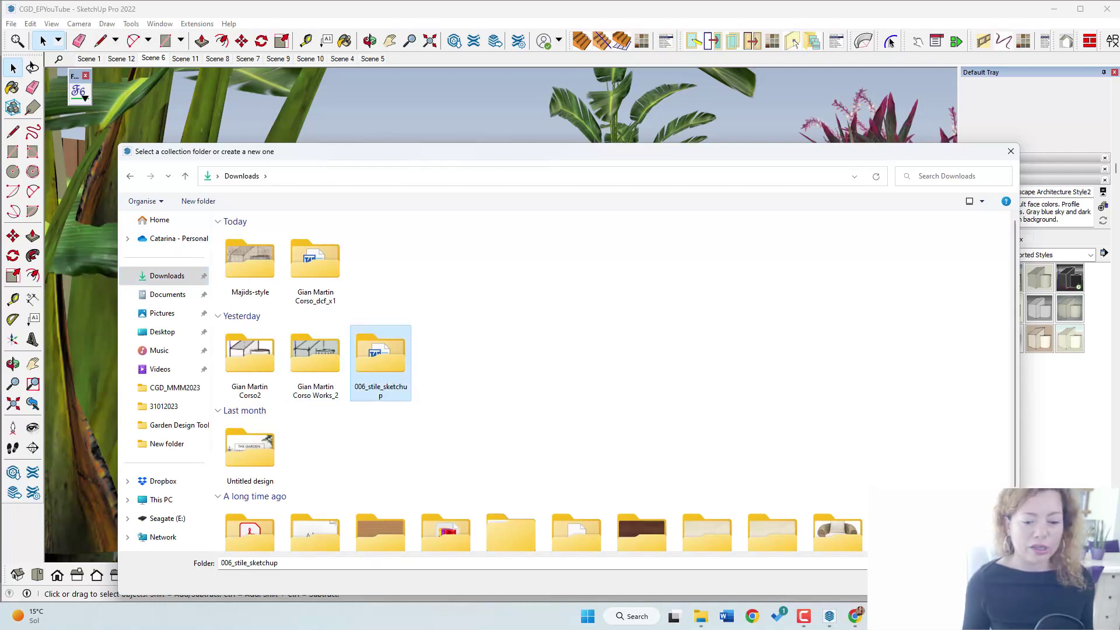
left_click(922, 586)
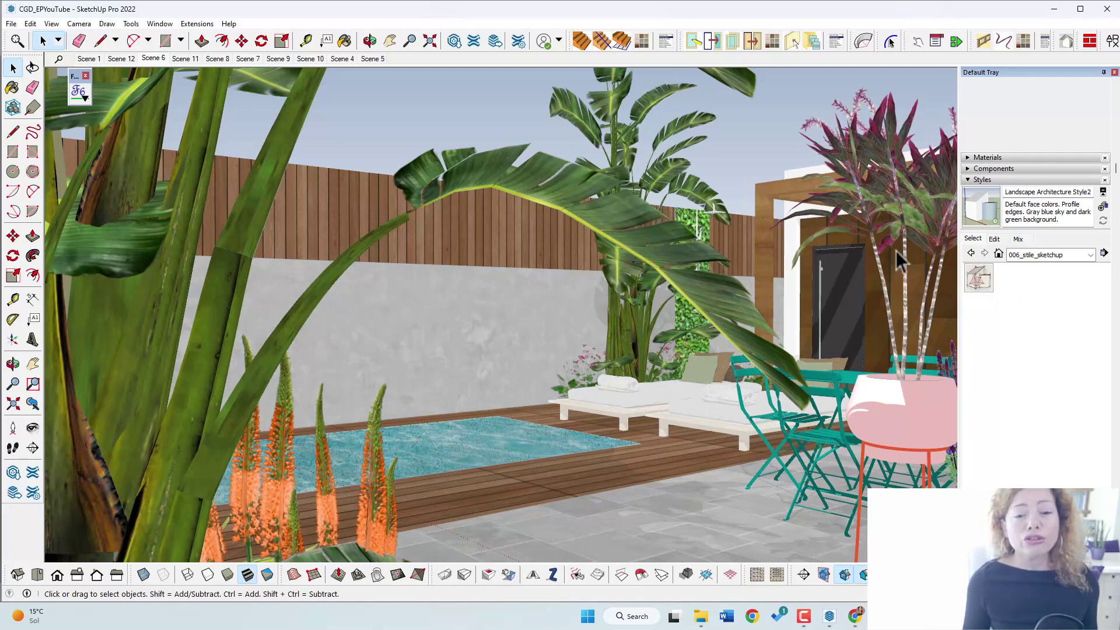
- Apply the Lavoro_001 style, then zoom extents and orbit to a high view over the pool
left_click(979, 278)
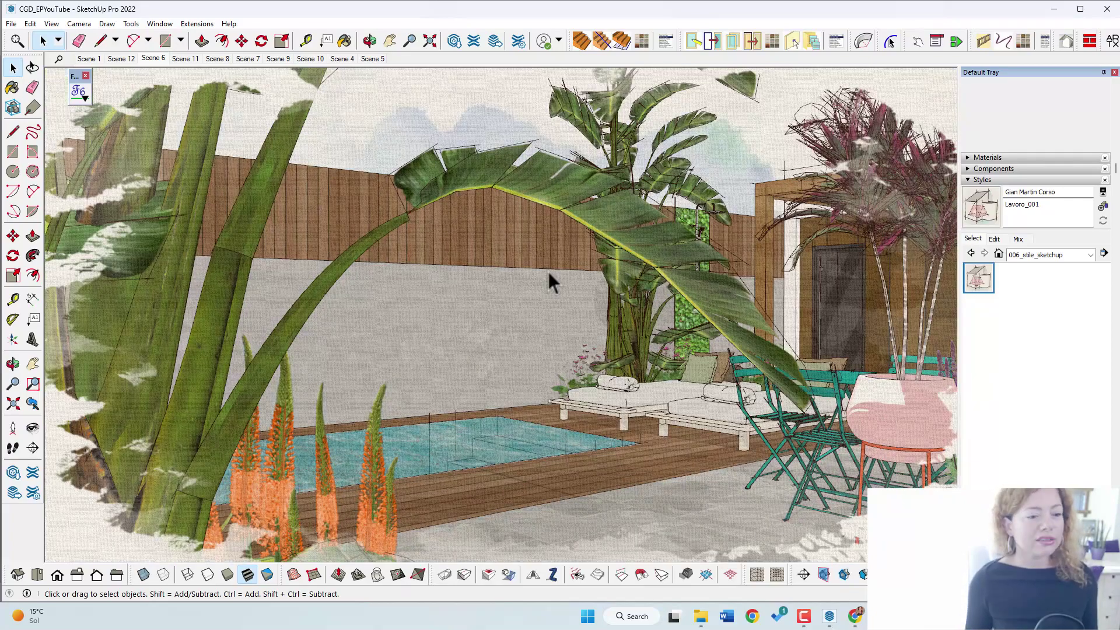
scroll(573, 303, "up", 5)
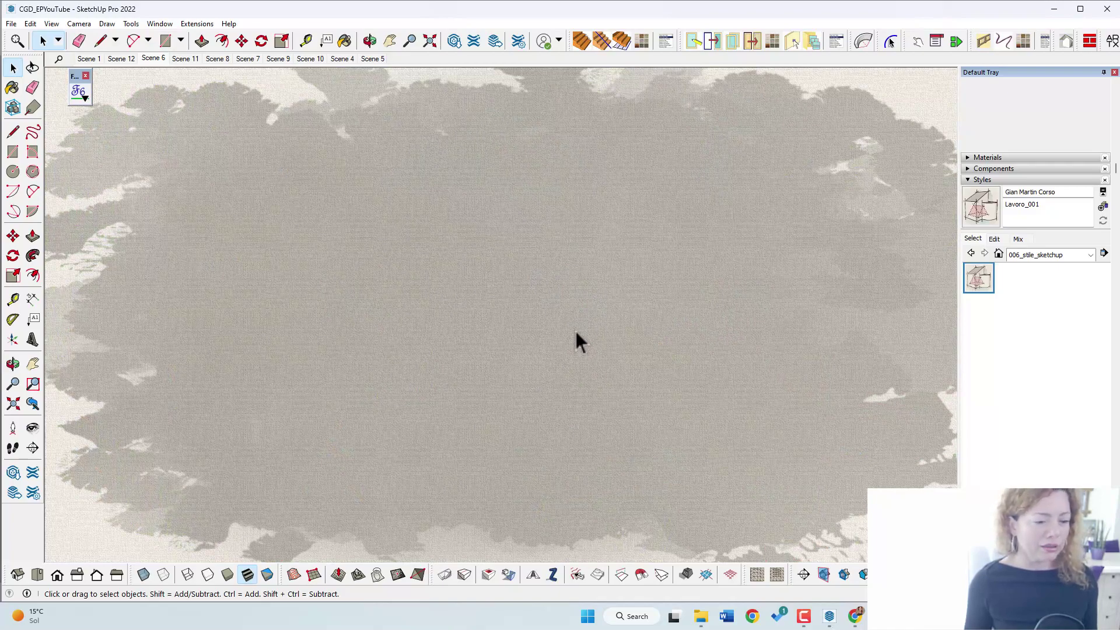
left_click(18, 574)
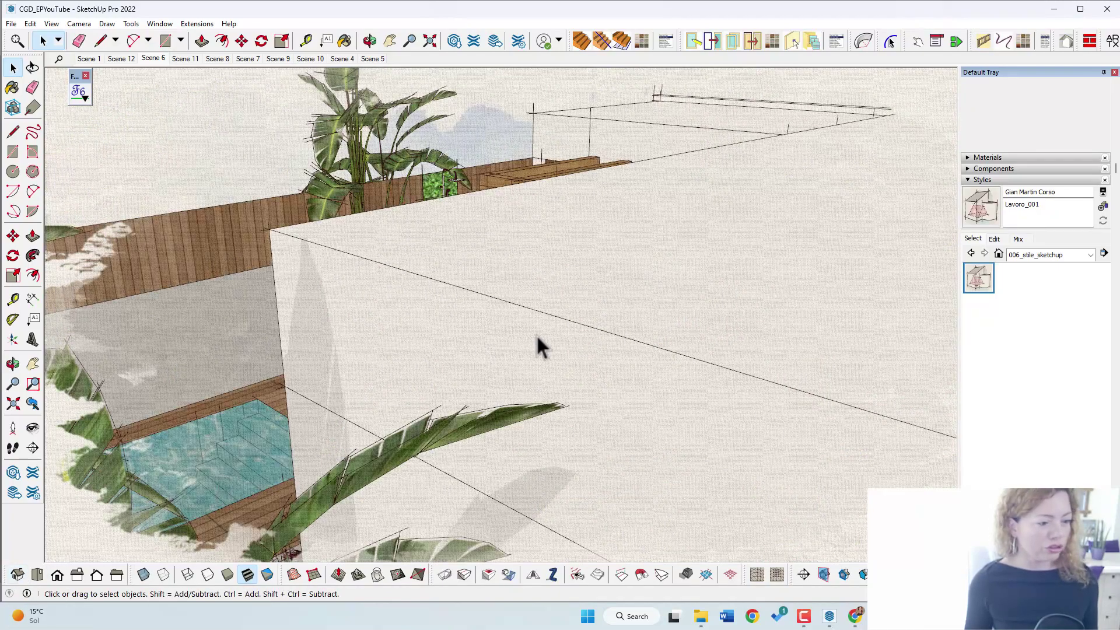
middle_click_drag(789, 295, 421, 319)
key("h")
left_click_drag(820, 320, 1004, 371)
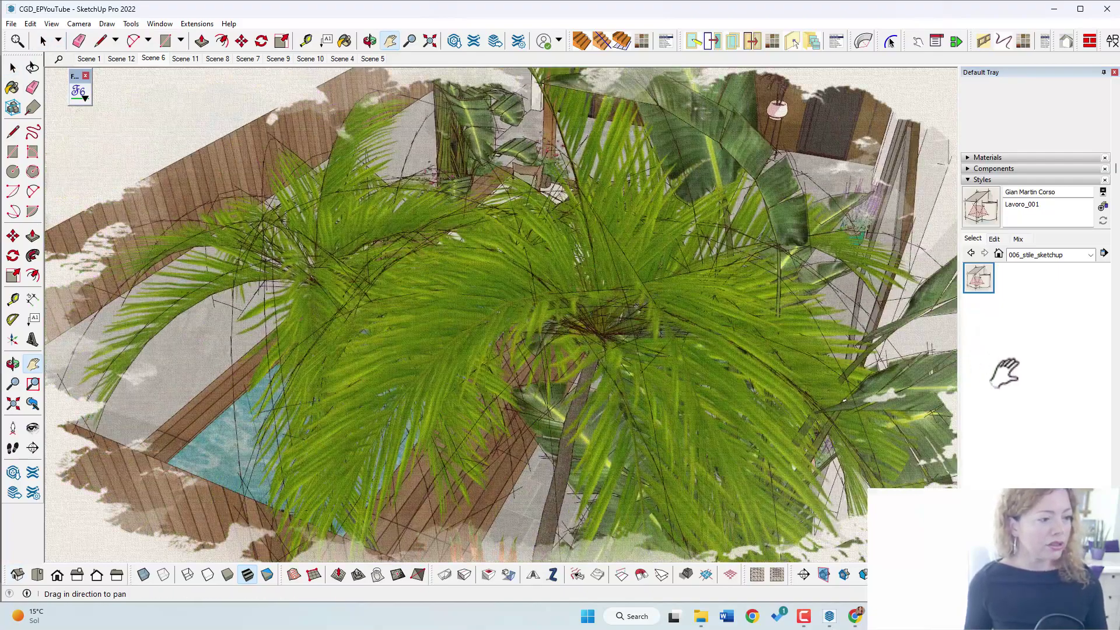
scroll(545, 204, "down", 5)
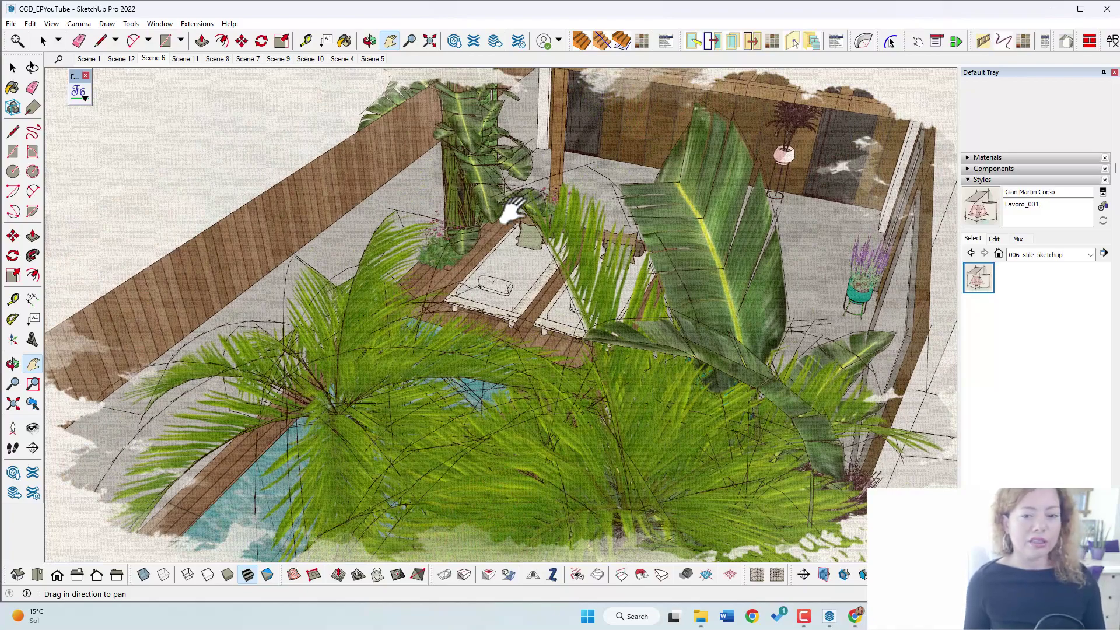
middle_click_drag(425, 260, 787, 367)
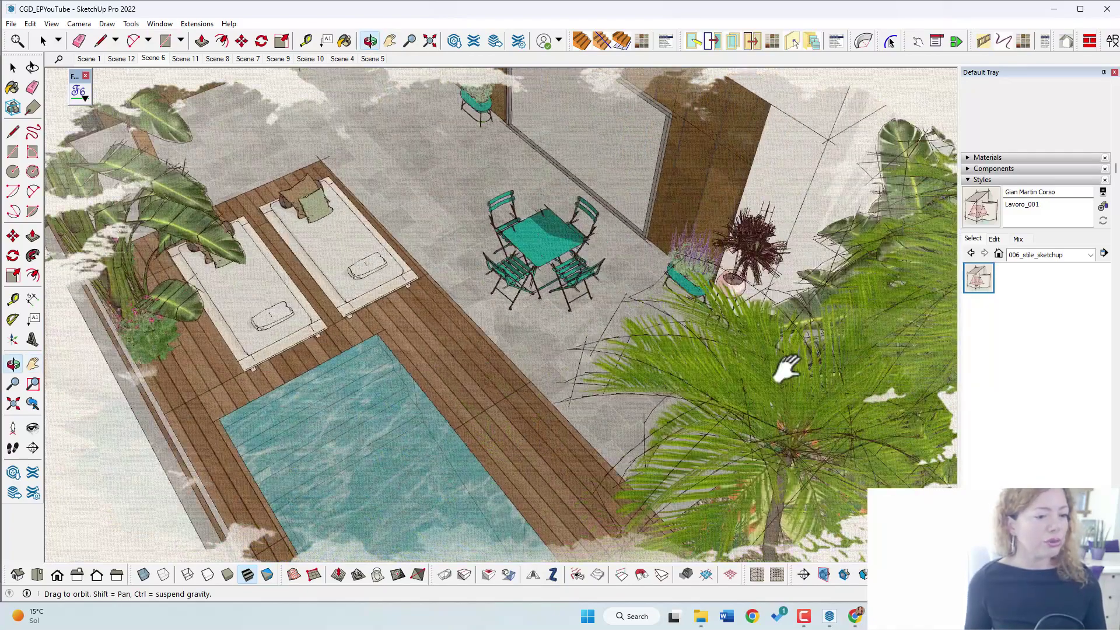
scroll(408, 408, "down", 3)
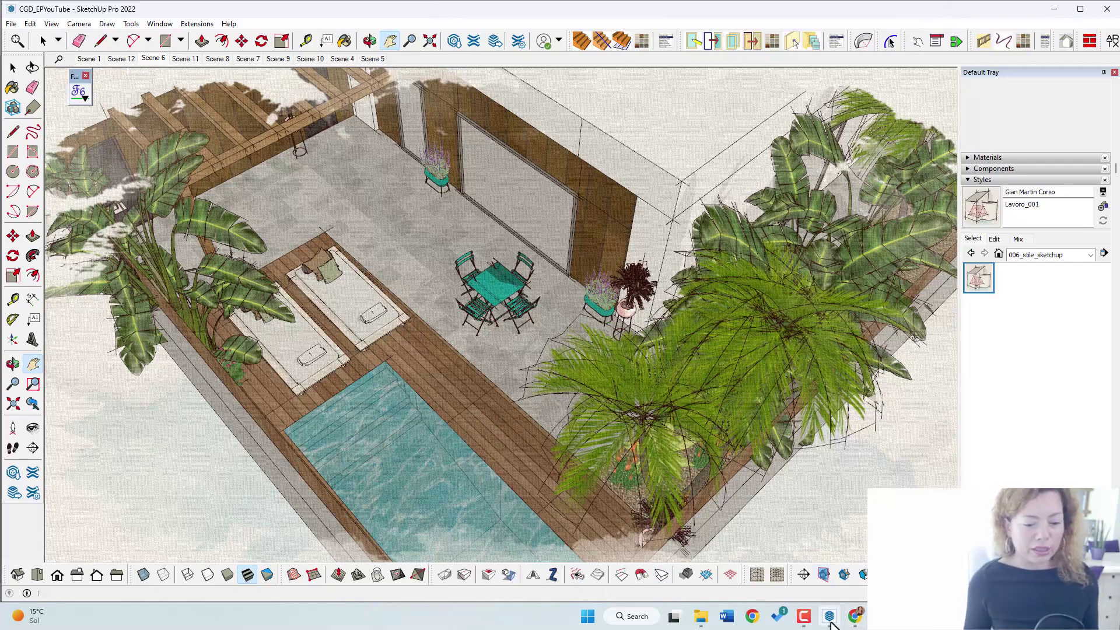
mouse_move(831, 624)
left_click(834, 574)
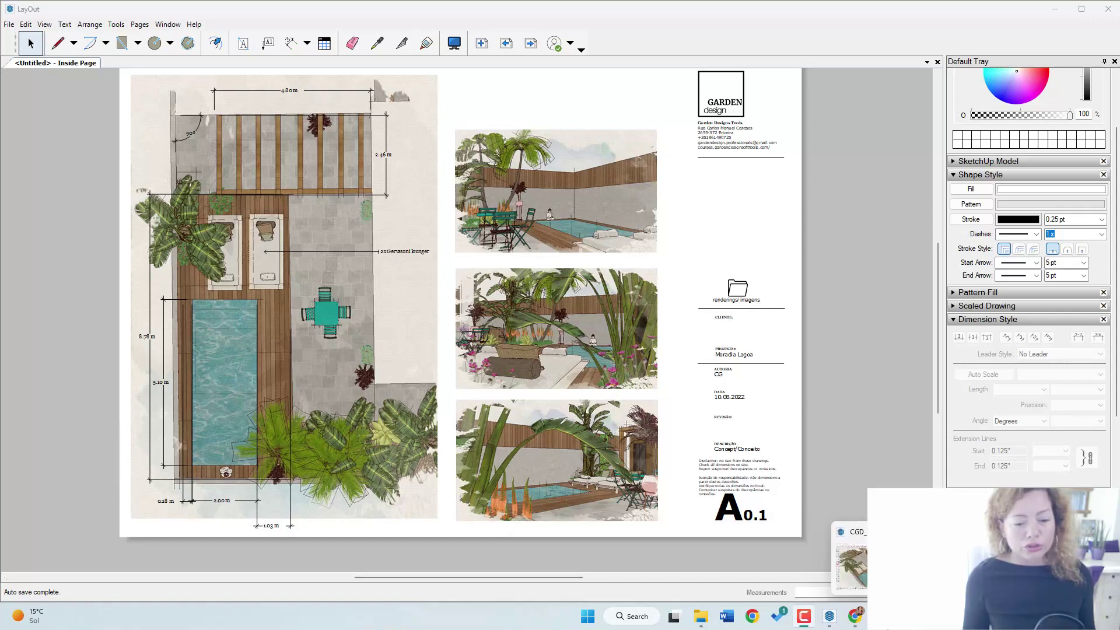
left_click(852, 563)
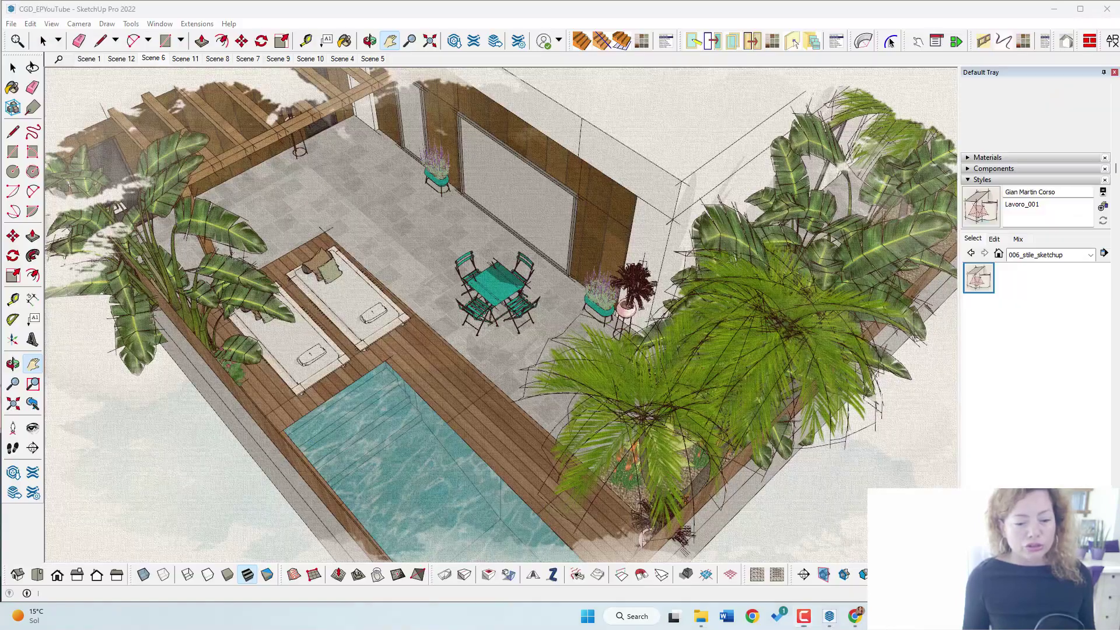
- In Lavoro_001's edge settings, change the extension length to 10, then 5
left_click(994, 240)
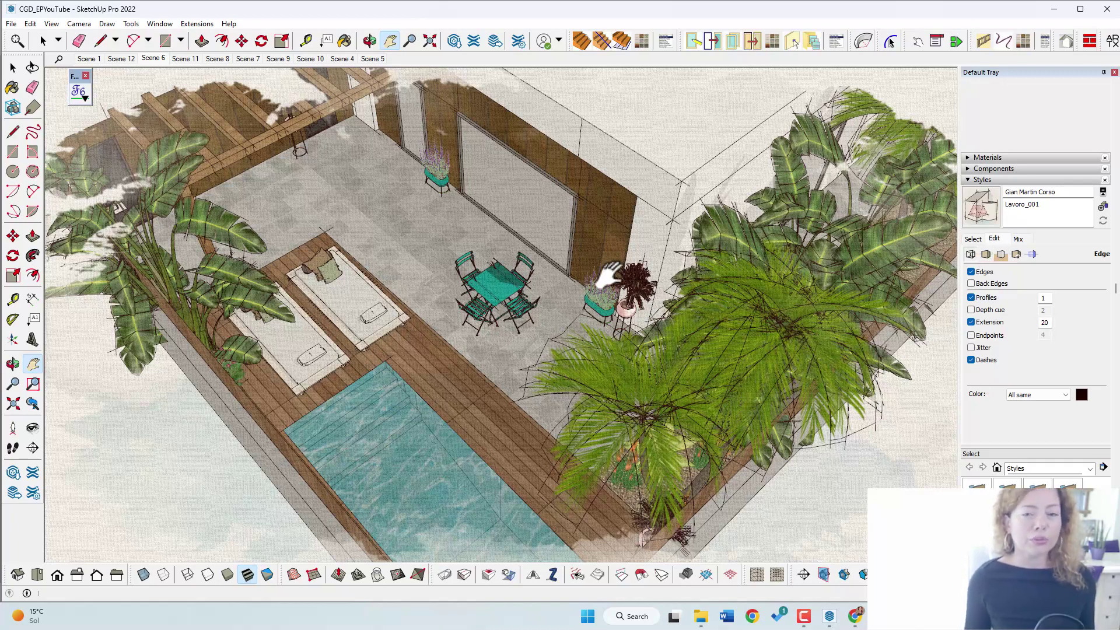
double_click(1042, 322)
type("10")
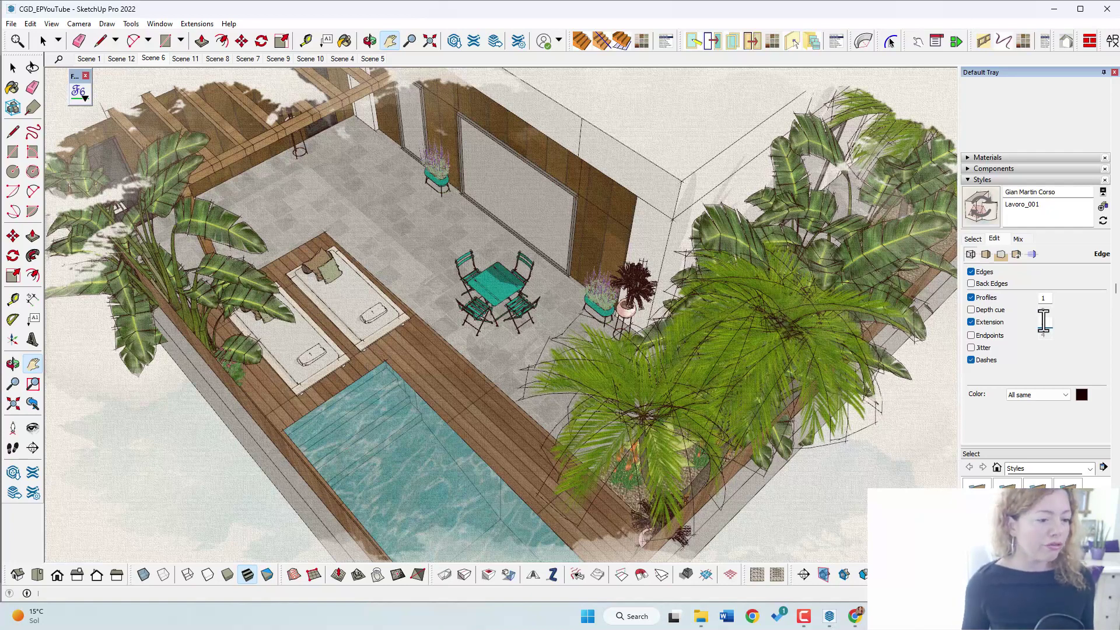
double_click(1043, 322)
type("5")
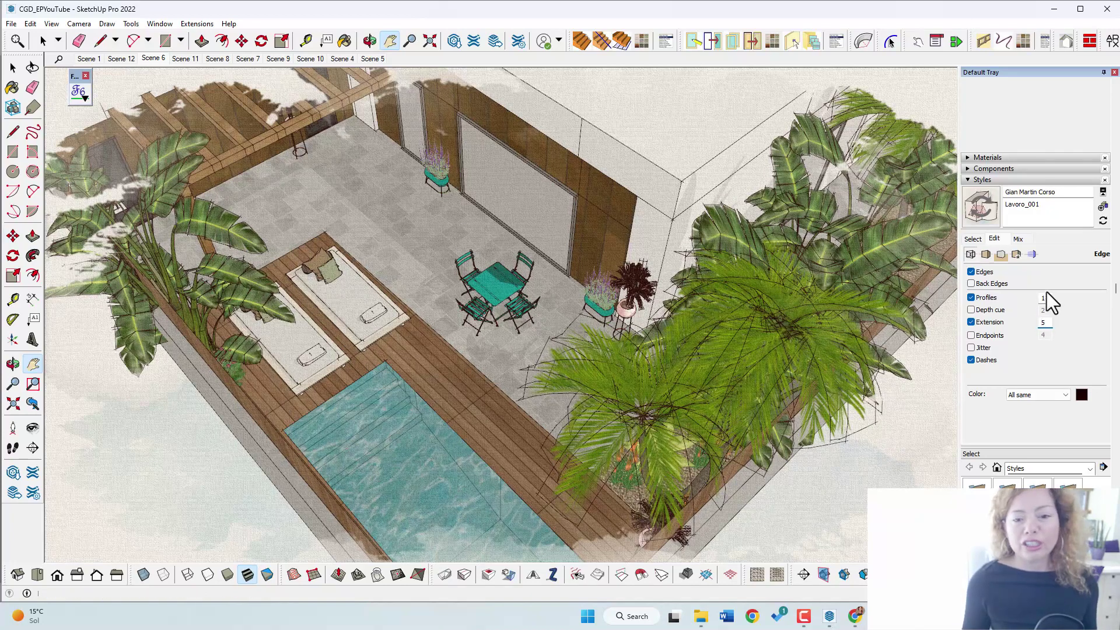
- Toggle extension and profiles off and on, turn off Edges, and set extension to 20
left_click(971, 321)
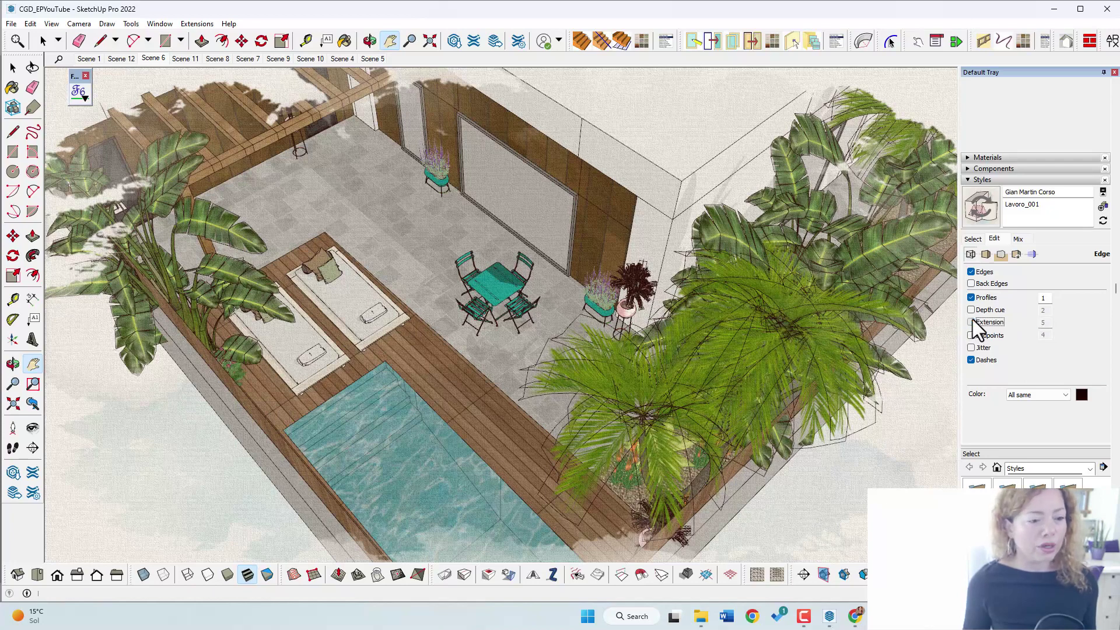
left_click(971, 321)
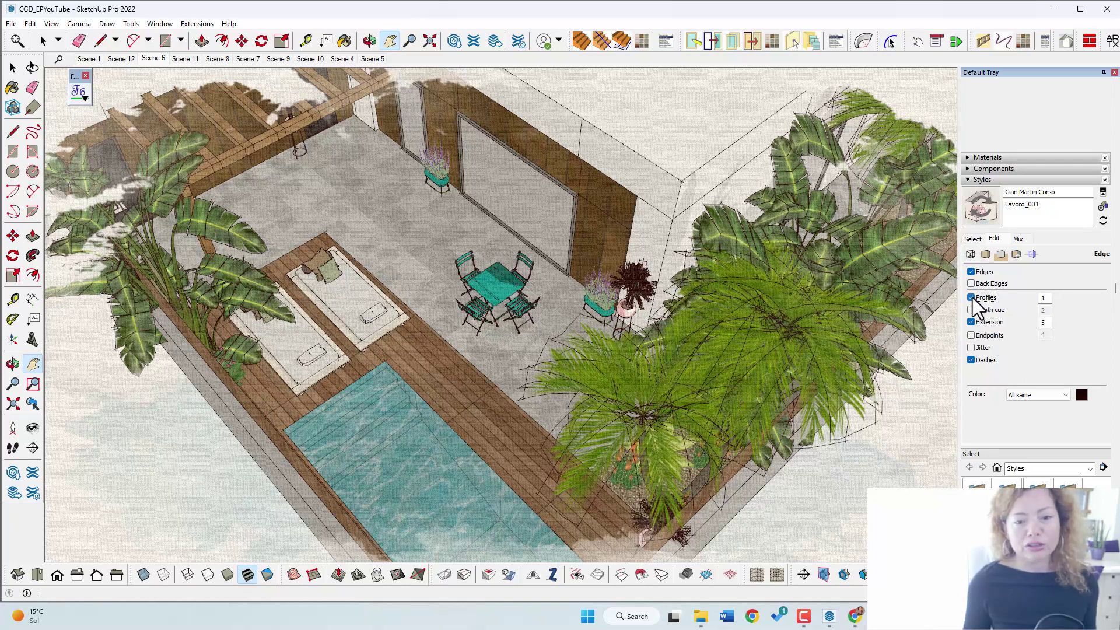
left_click(971, 298)
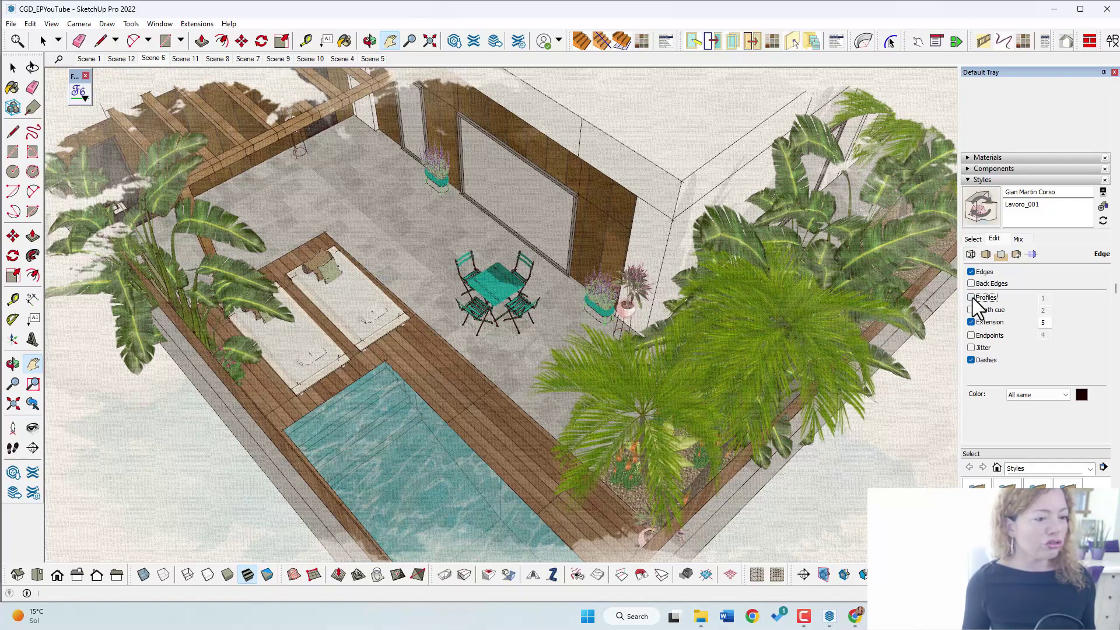
left_click(970, 297)
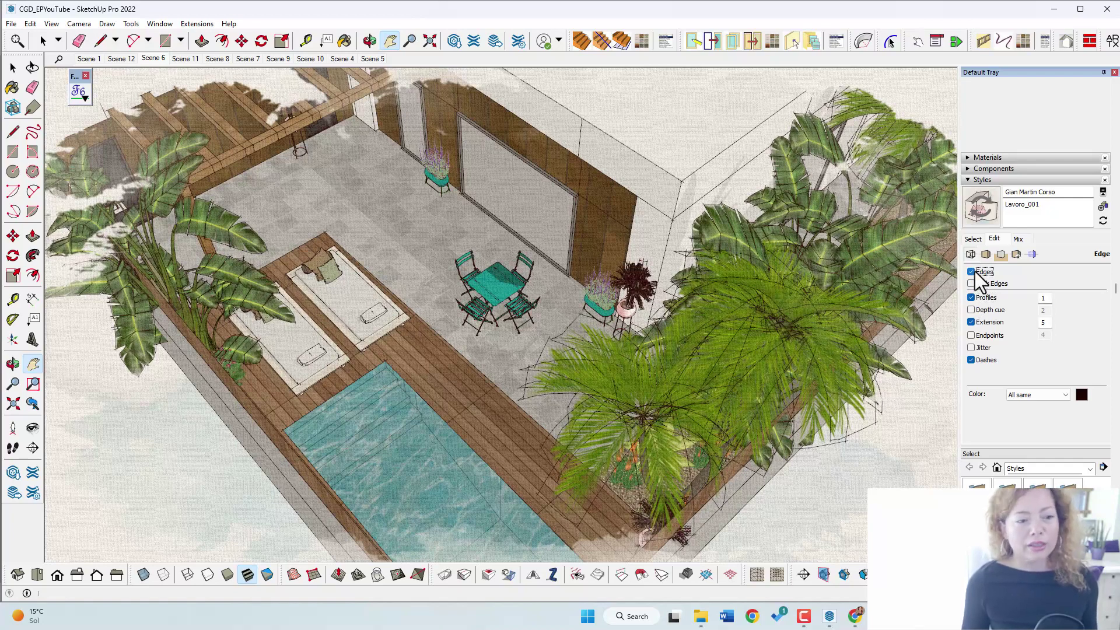
left_click(972, 273)
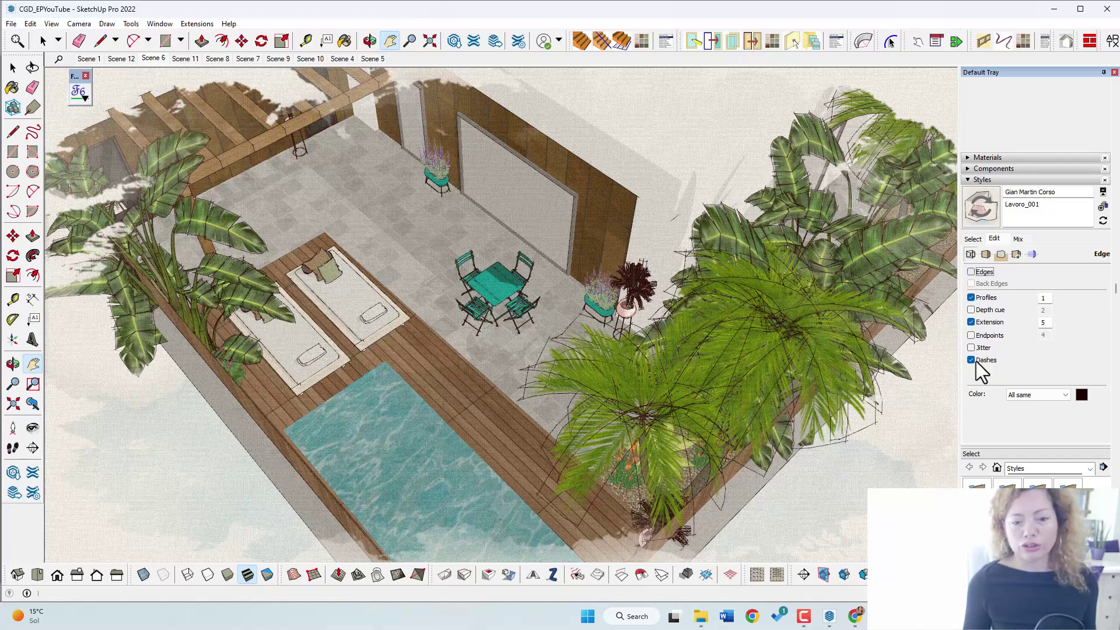
left_click(1048, 325)
type("20")
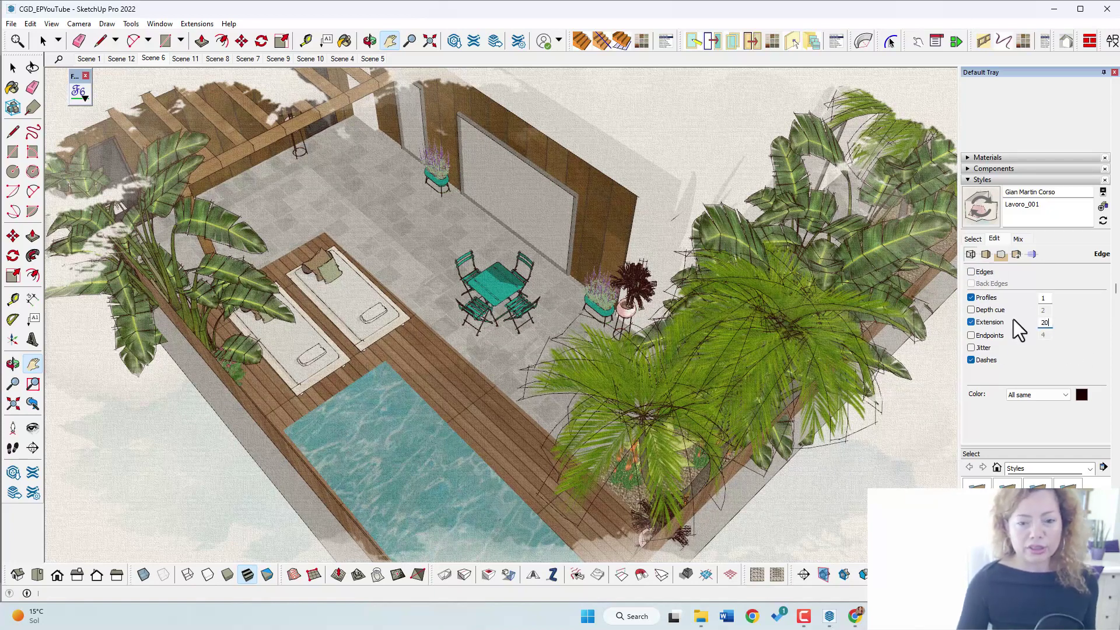
- Move through the style's Face and Background settings to its Watermark settings
left_click(984, 255)
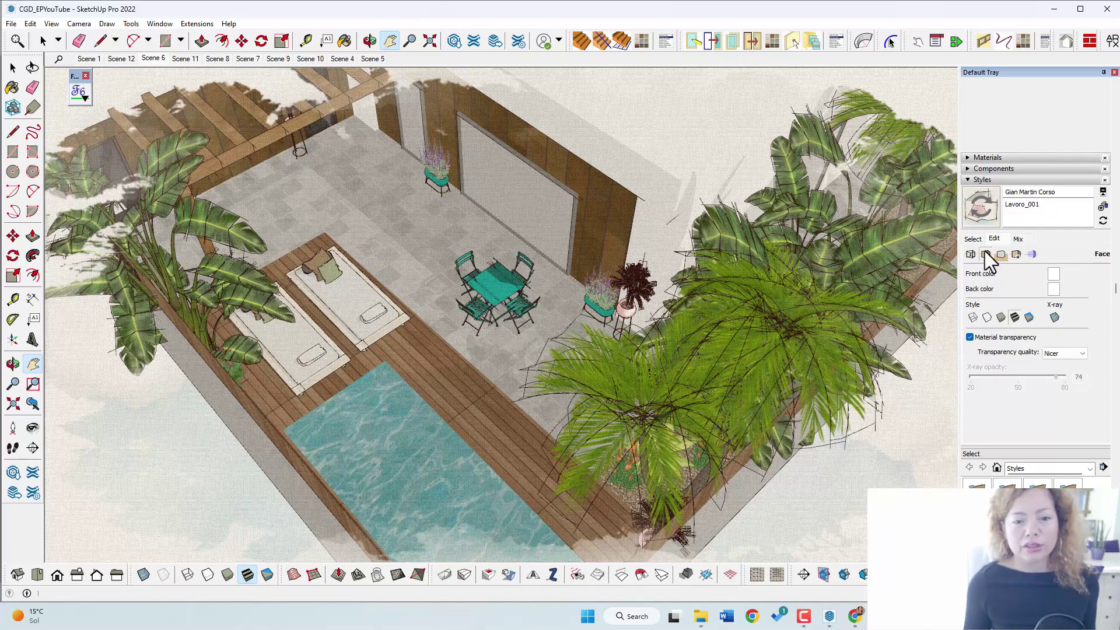
left_click(1001, 255)
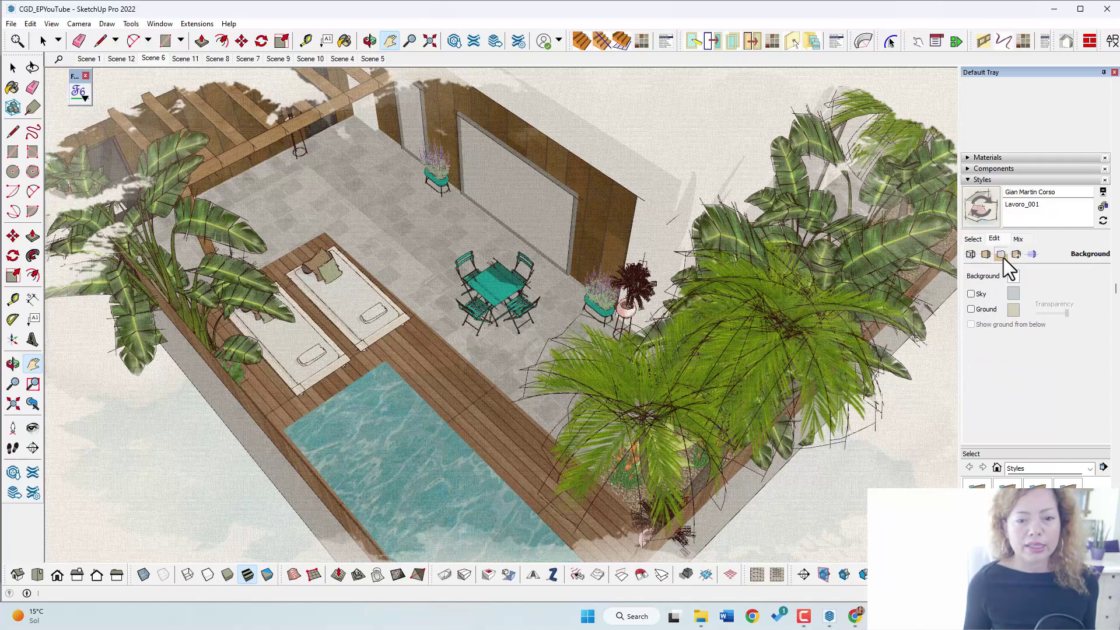
left_click(1015, 255)
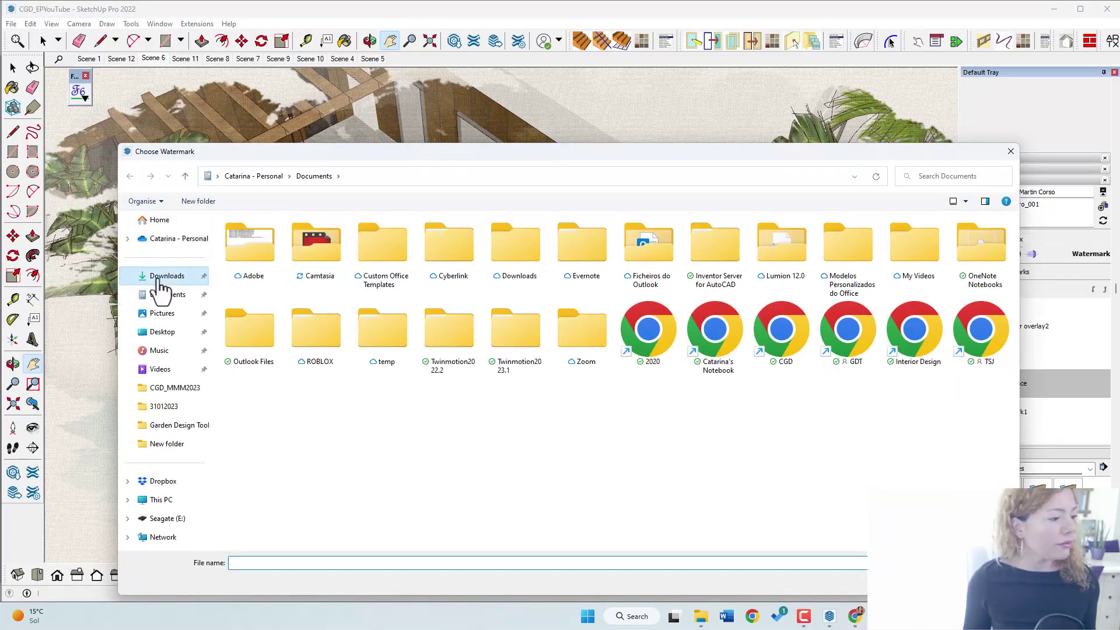
- Load the Copy of Design de Jardins image from Downloads as a watermark named Logo
left_click(160, 276)
left_click(380, 263)
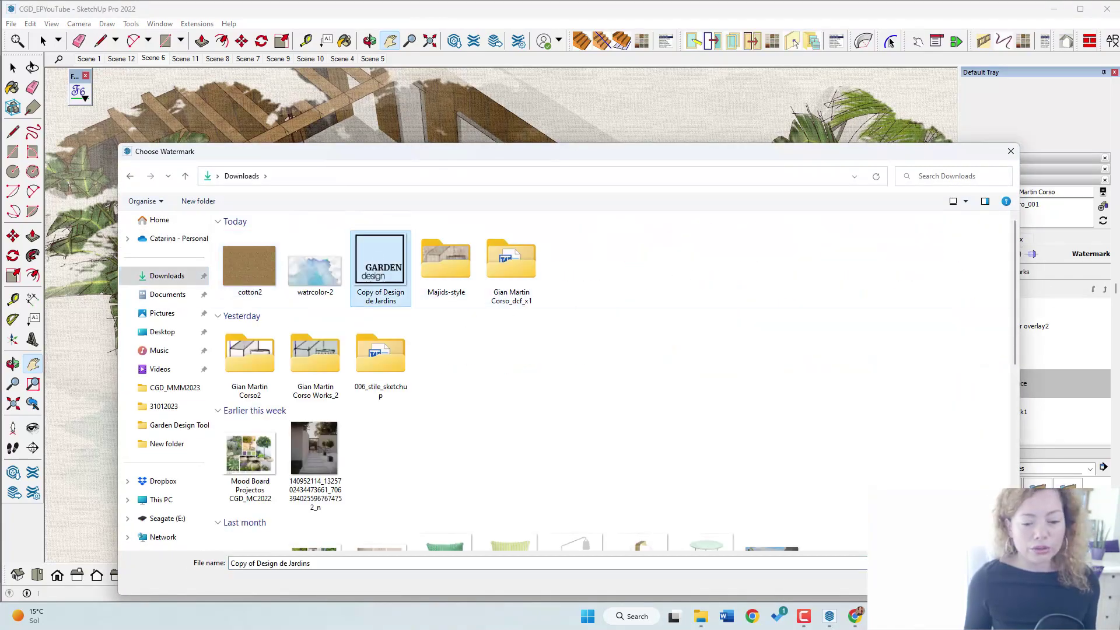
double_click(380, 263)
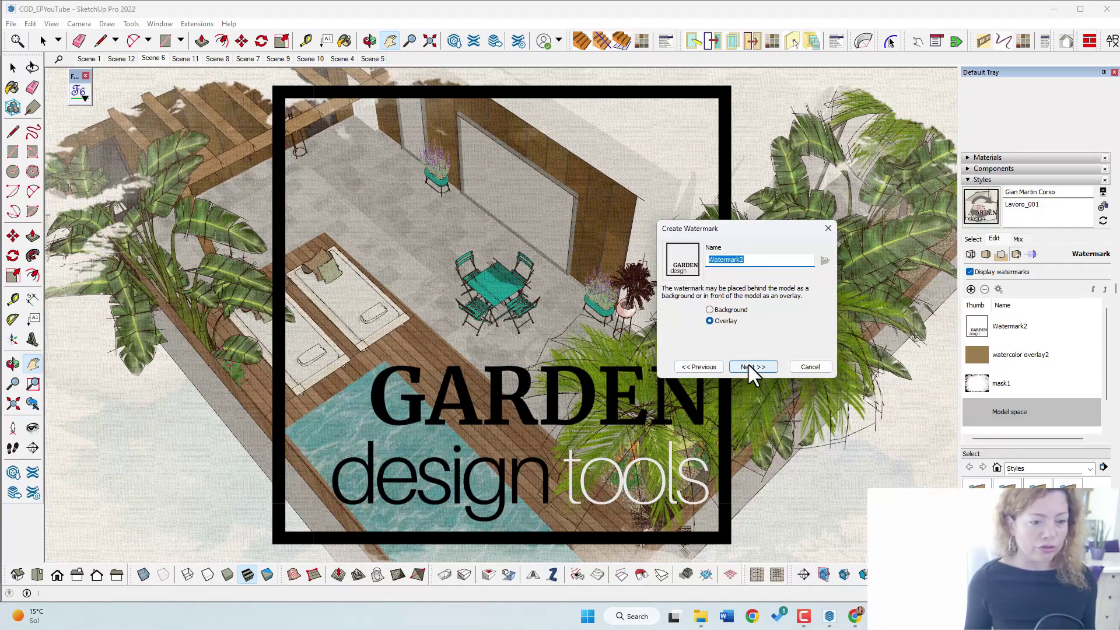
type("Logo")
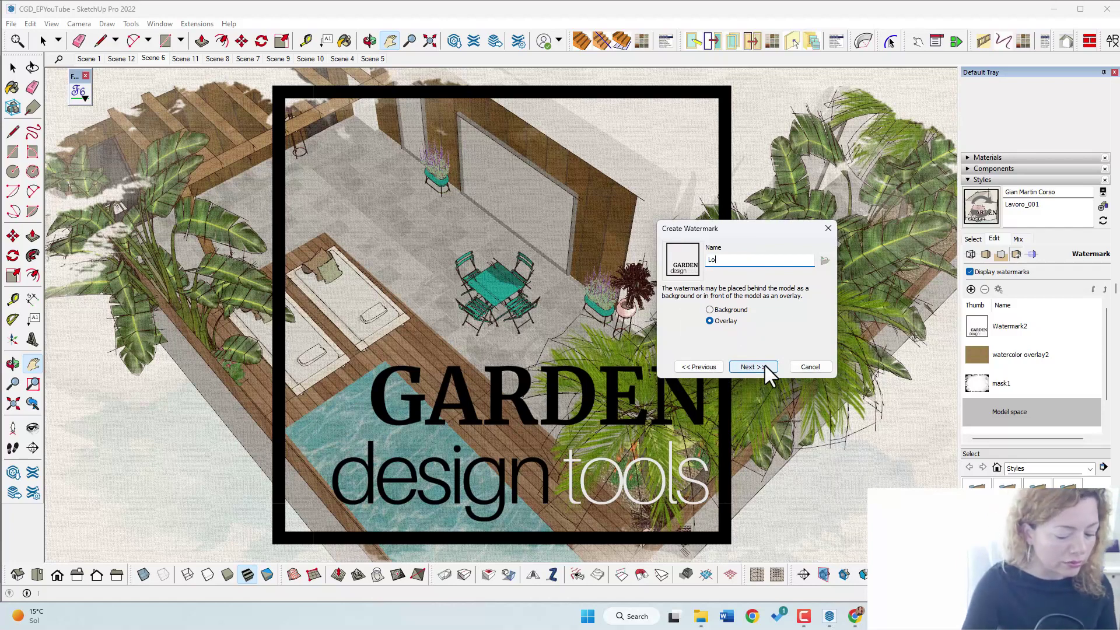
- Mask the logo by its brightness and make the watermark semi-transparent
left_click(746, 365)
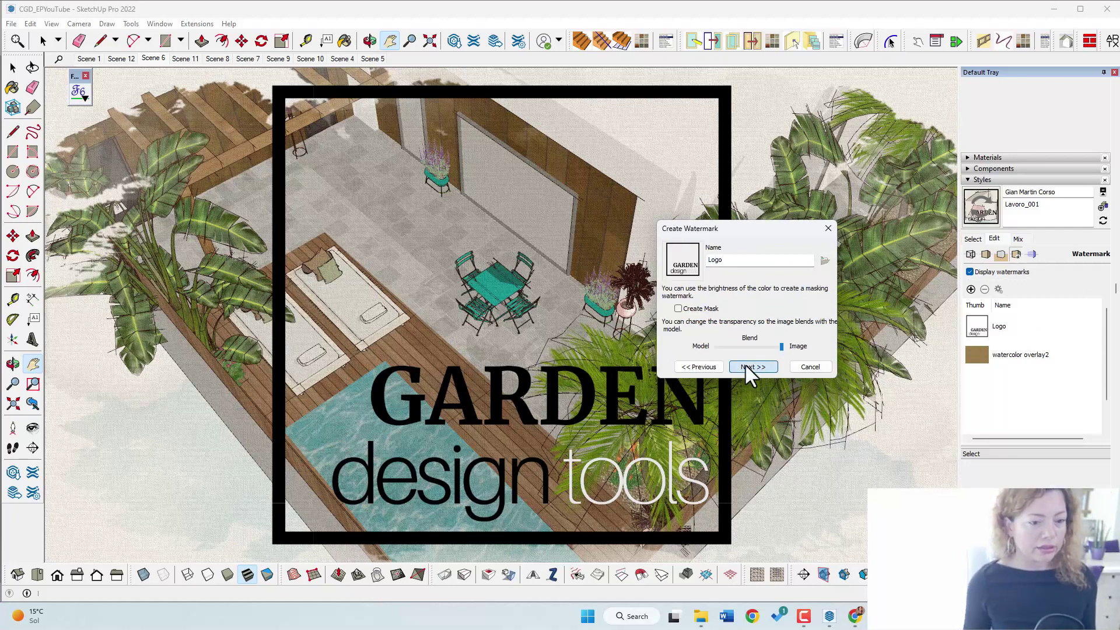
left_click(678, 309)
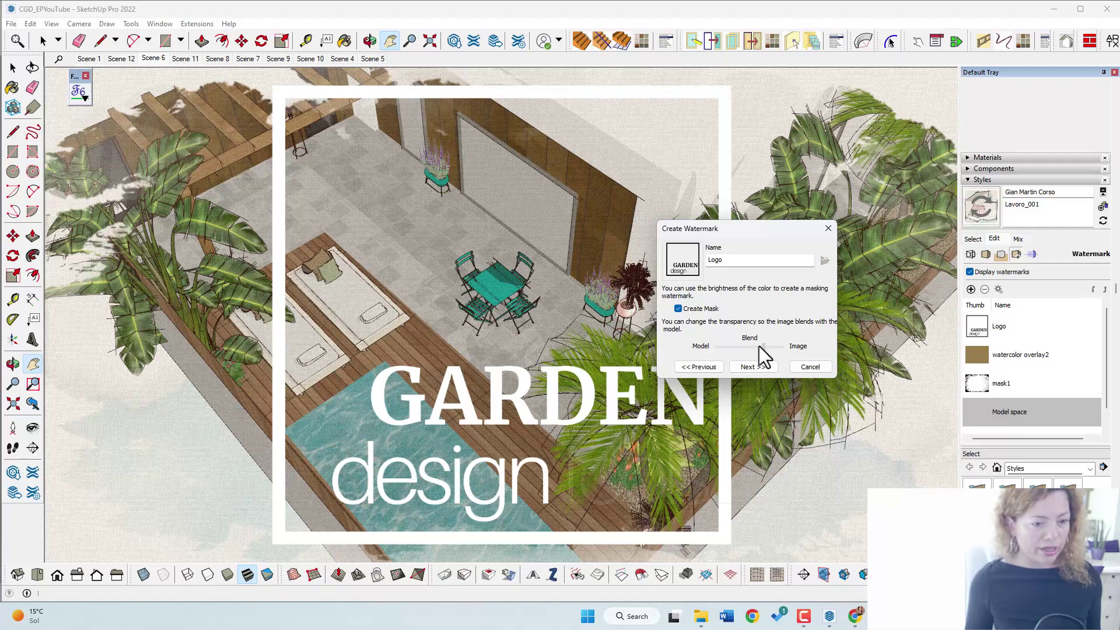
left_click_drag(731, 346, 765, 354)
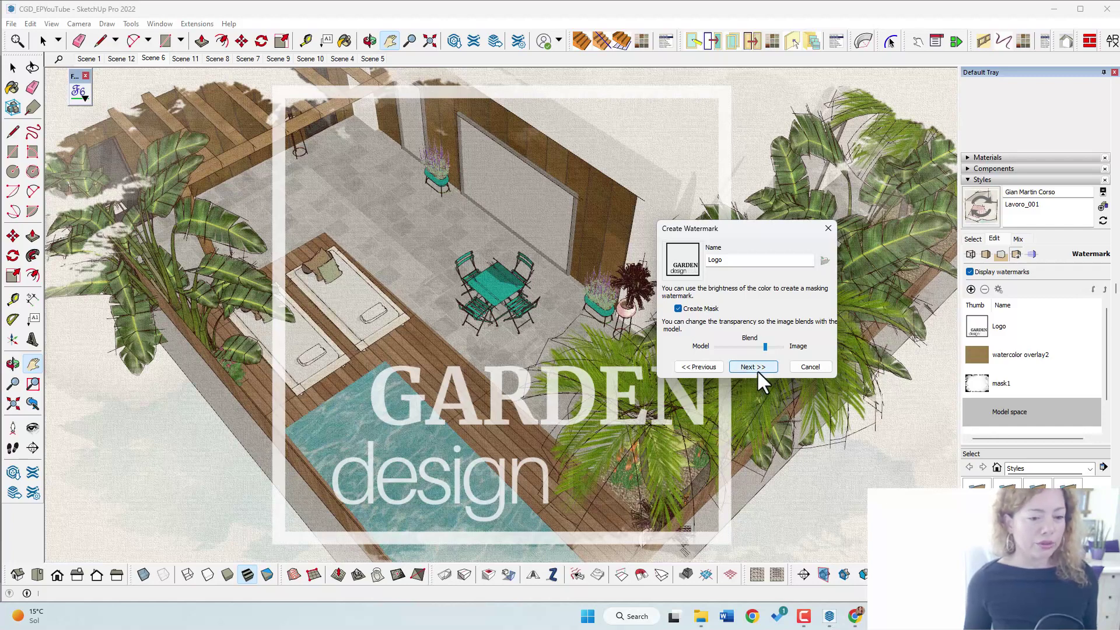
- Position the Logo watermark in the bottom-right corner of the screen and finish
left_click(754, 367)
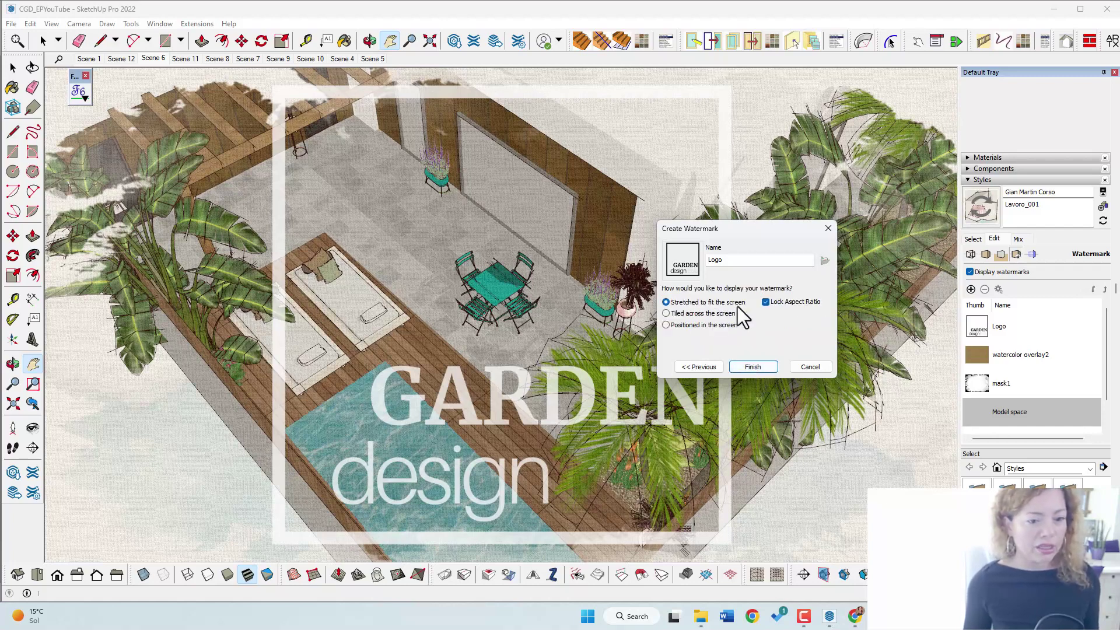
left_click(666, 325)
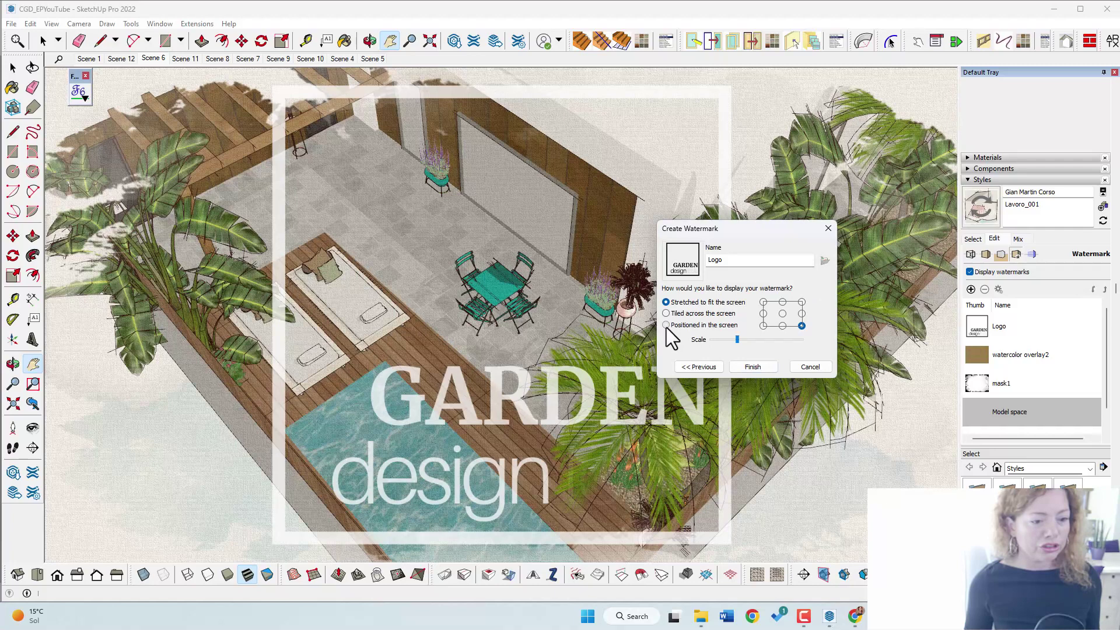
left_click(802, 326)
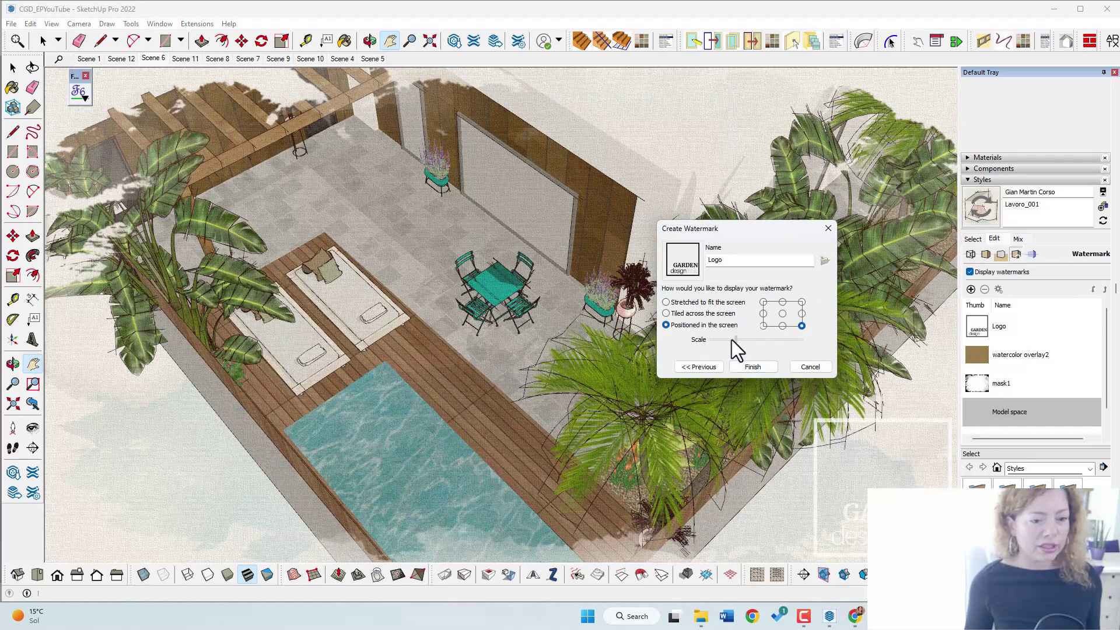
left_click_drag(731, 339, 730, 340)
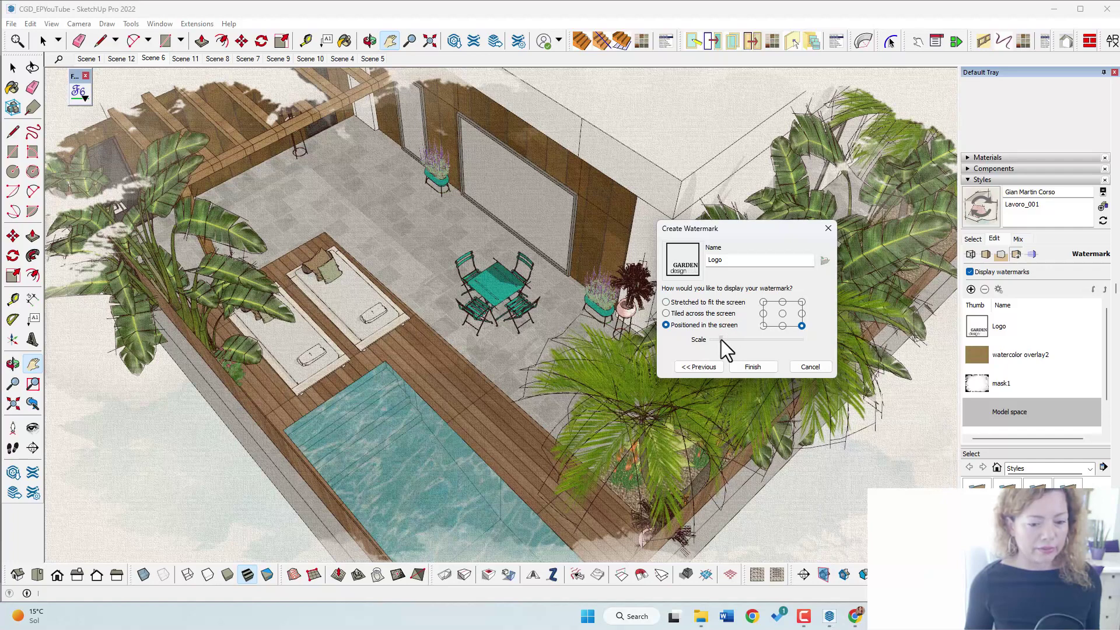
left_click(723, 339)
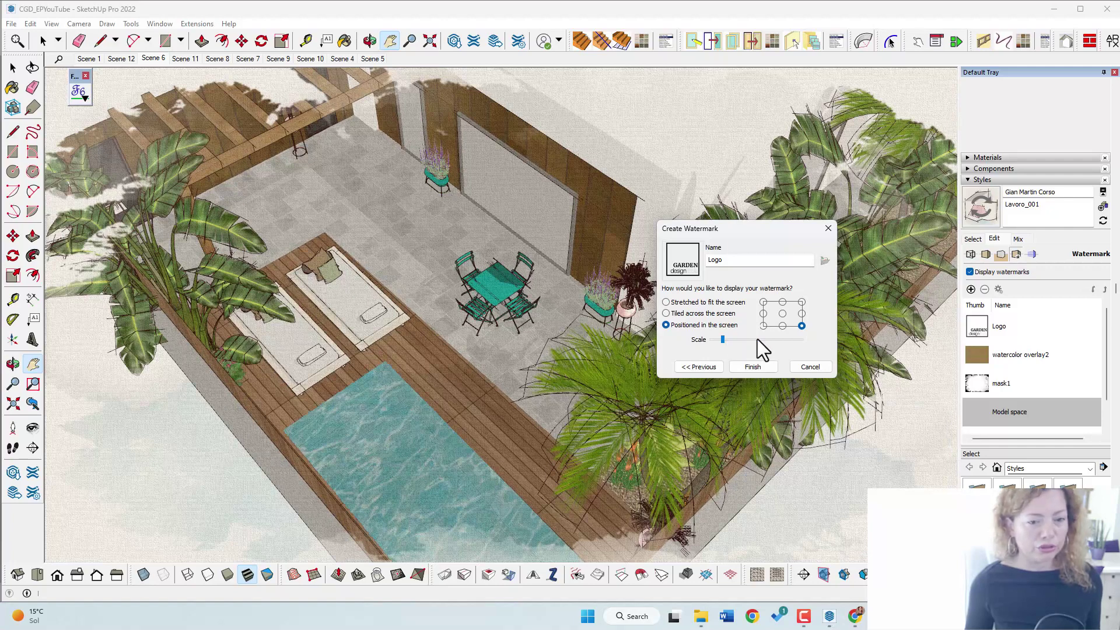
left_click(763, 302)
left_click(801, 326)
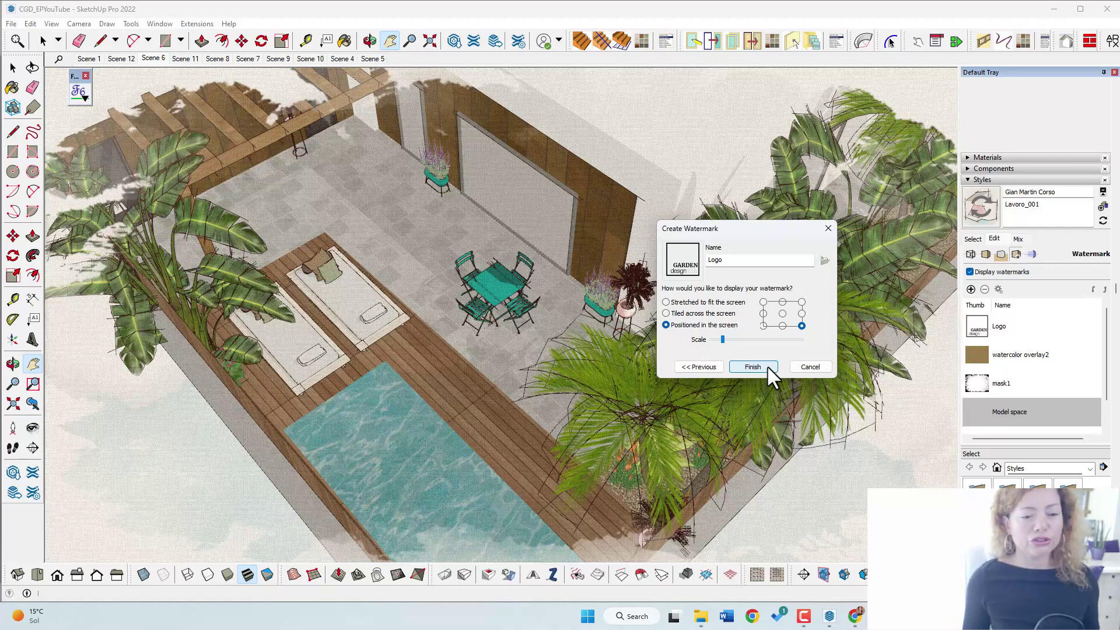
left_click(752, 366)
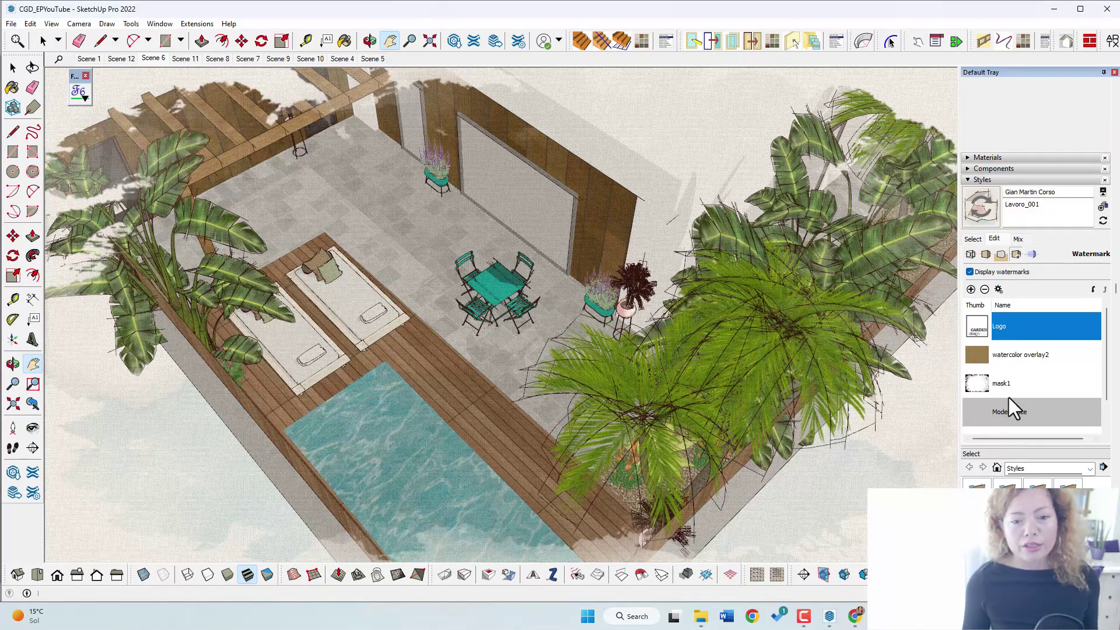
- Find watercolor overlay2 in the watermark list and open its Edit Watermark settings
scroll(1008, 397, "down", 2)
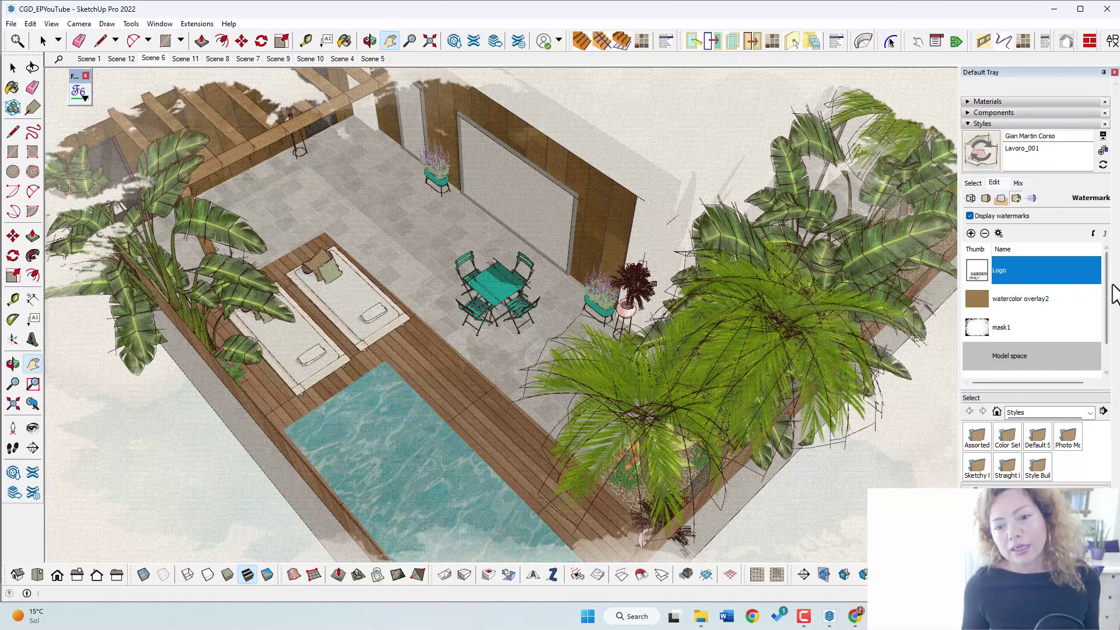
mouse_move(1107, 289)
left_mouse_down()
mouse_move(1108, 309)
mouse_move(1100, 292)
left_mouse_up()
scroll(1095, 292, "down", 1)
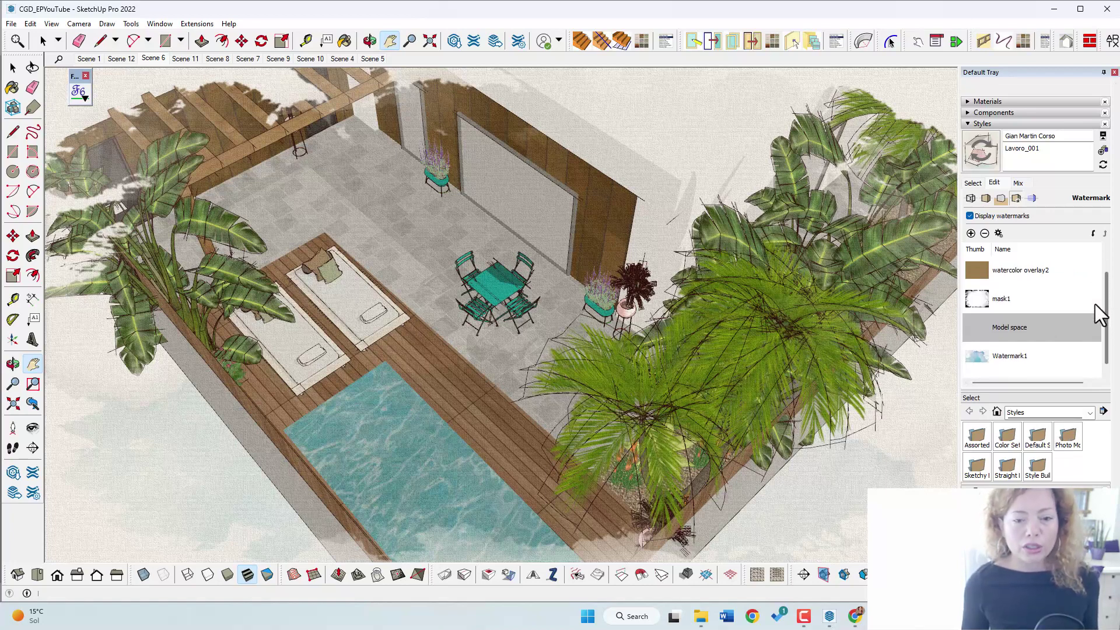
left_click(1022, 356)
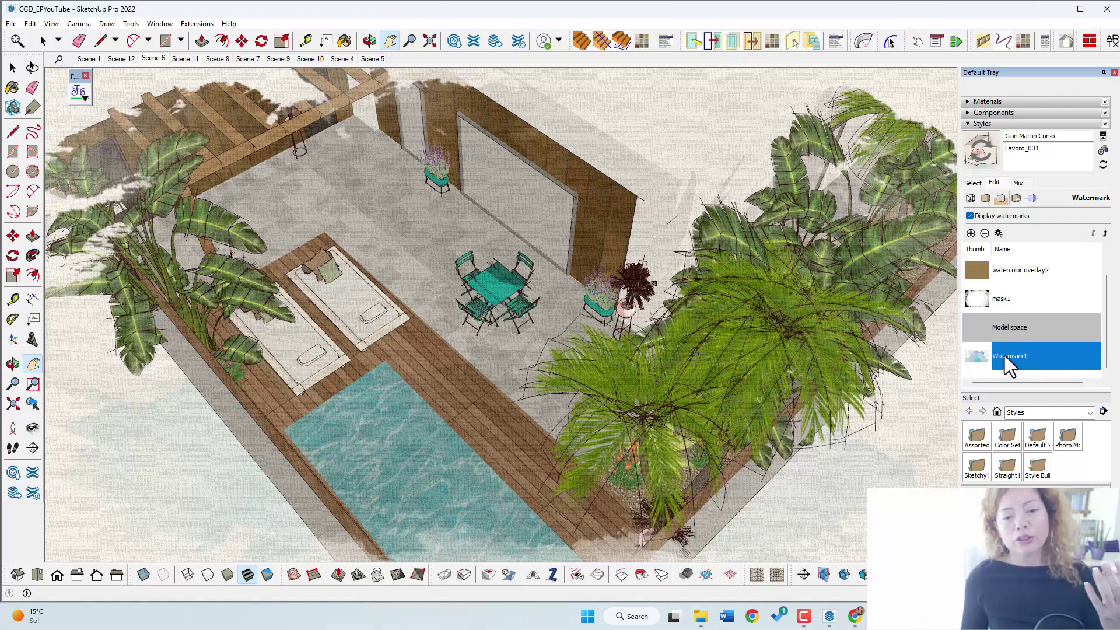
left_click(1009, 301)
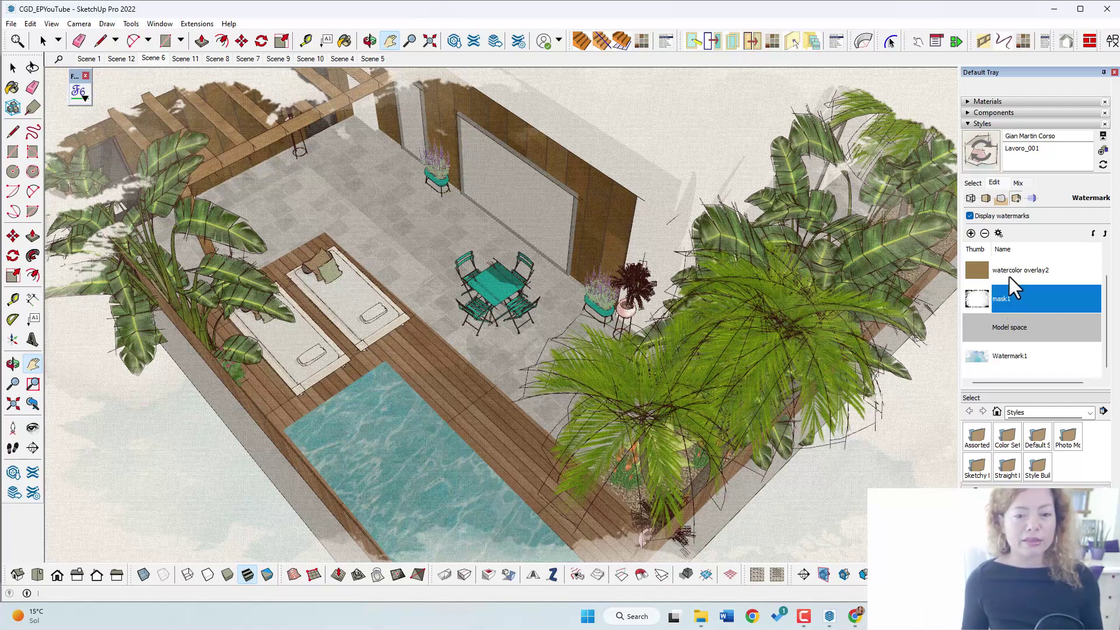
scroll(1111, 280, "up", 1)
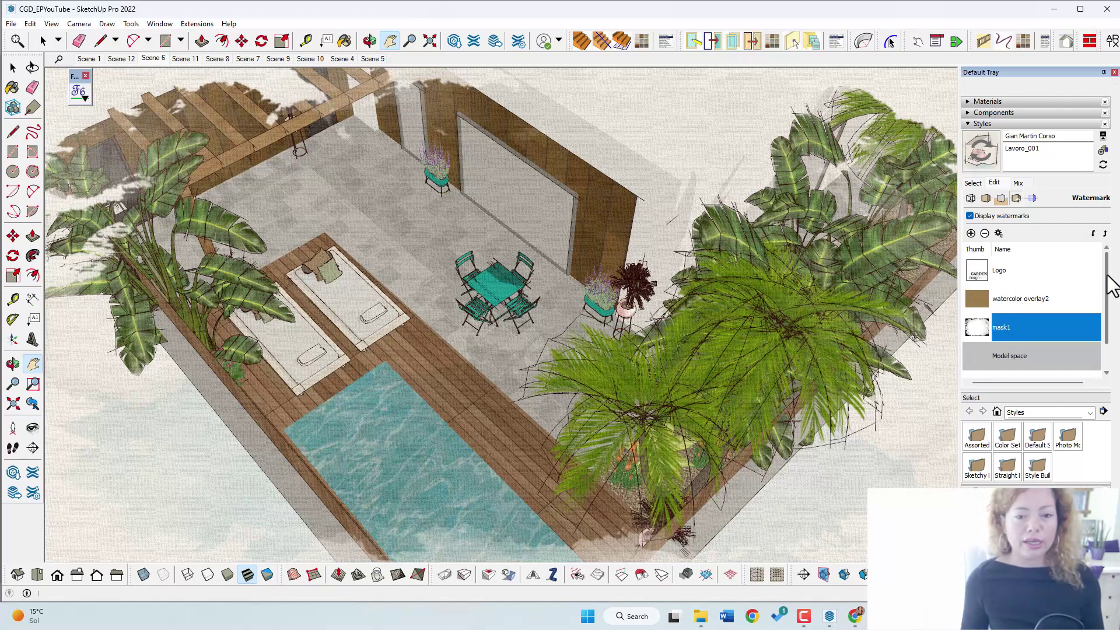
left_click(1019, 296)
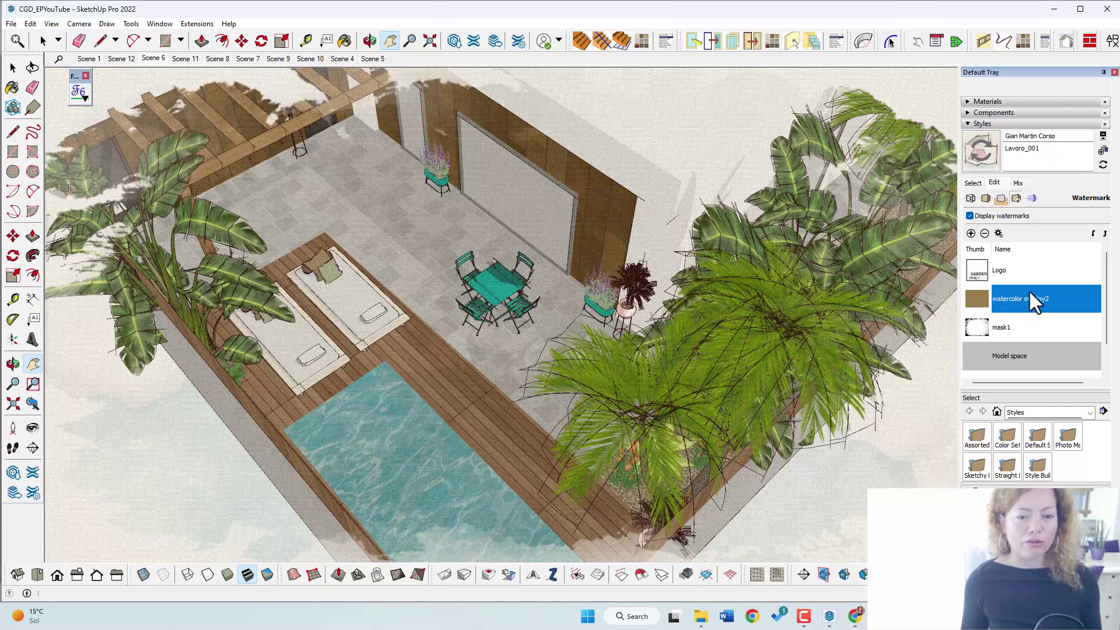
left_click(997, 234)
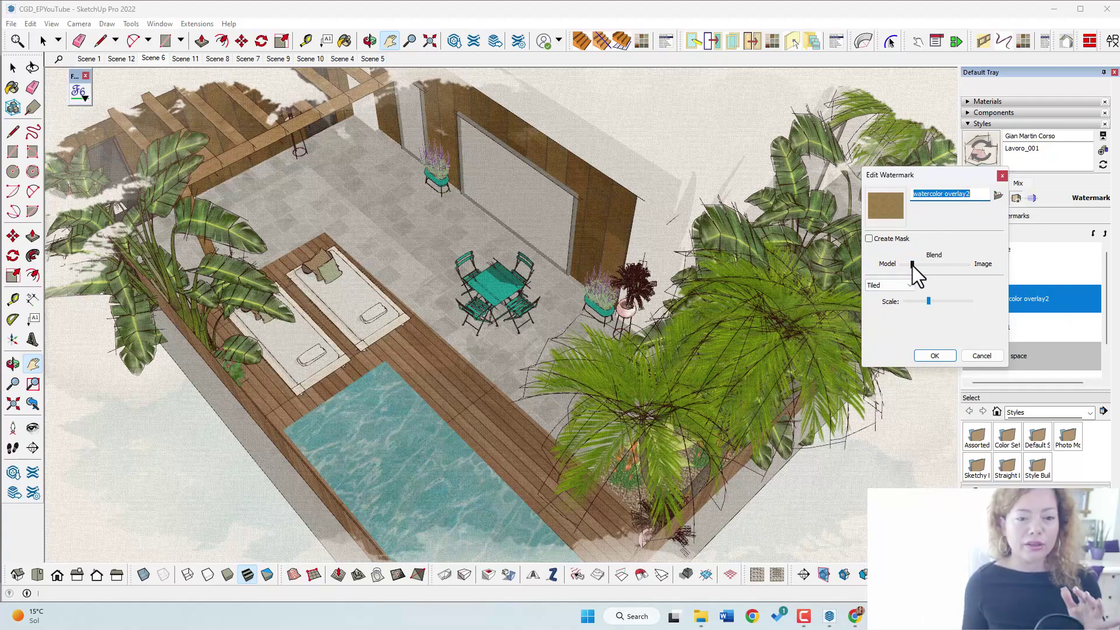
mouse_move(912, 264)
left_mouse_down()
mouse_move(960, 262)
mouse_move(913, 266)
left_mouse_up()
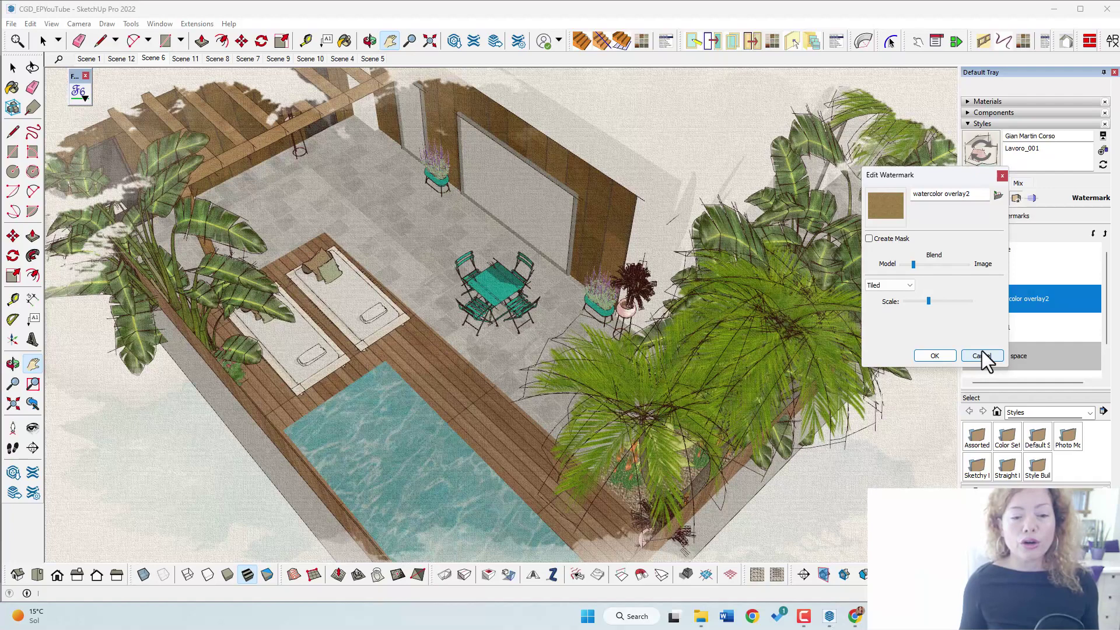
left_click(982, 353)
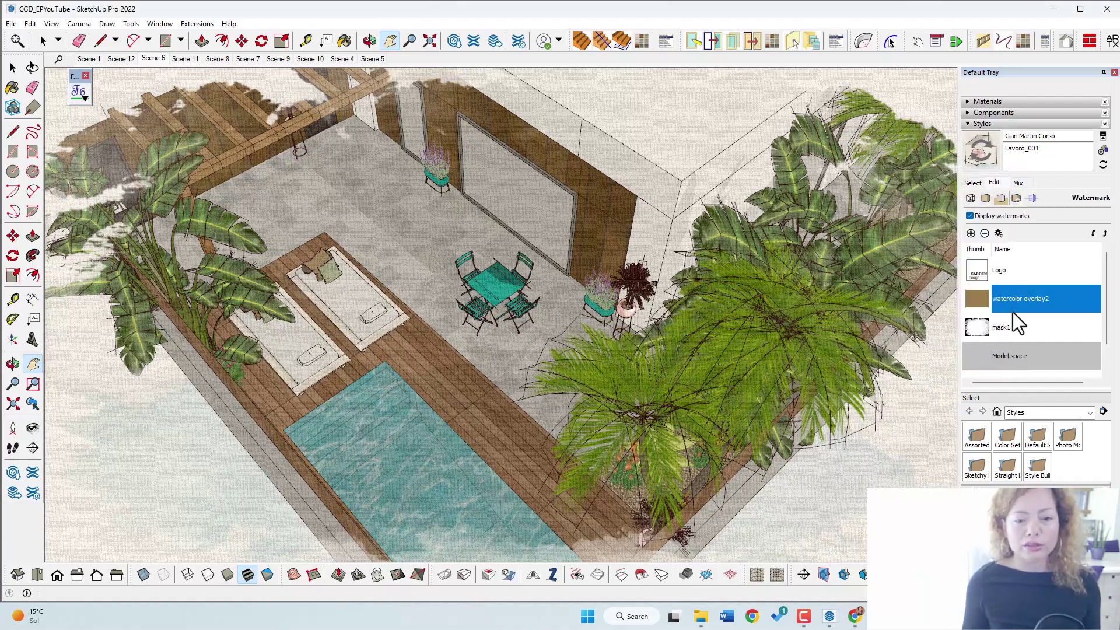
left_click_drag(1104, 300, 1104, 369)
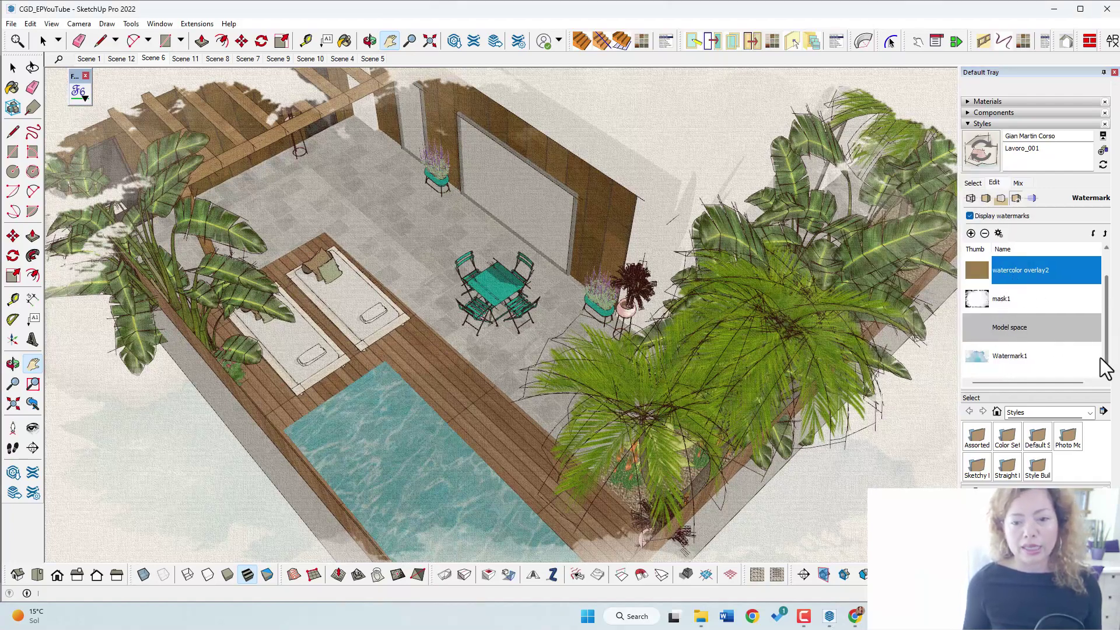
left_click(968, 359)
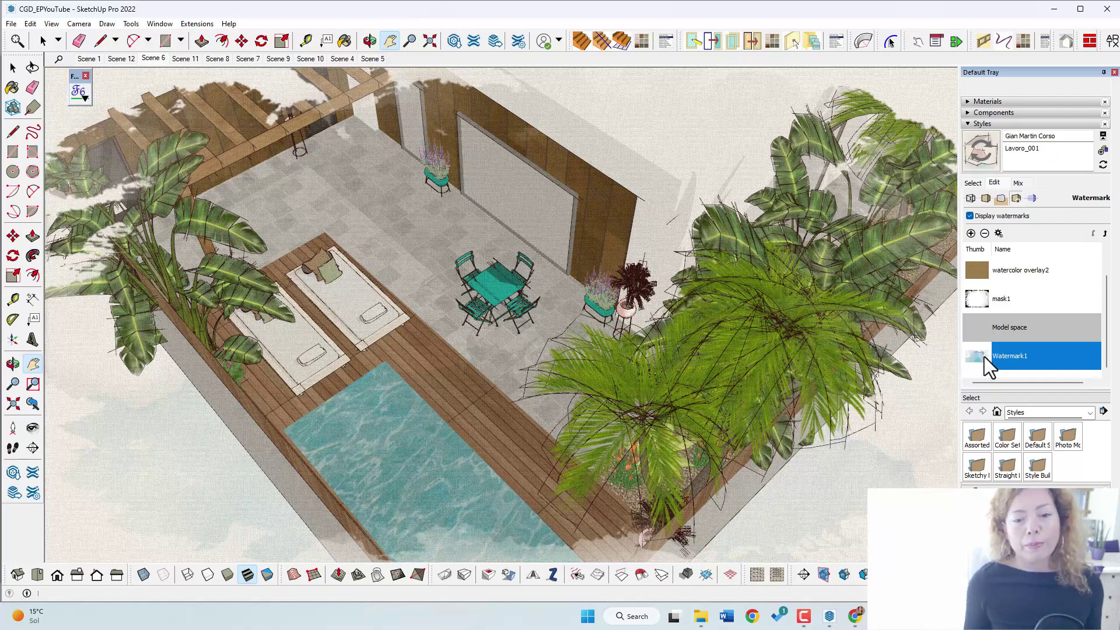
right_click(982, 356)
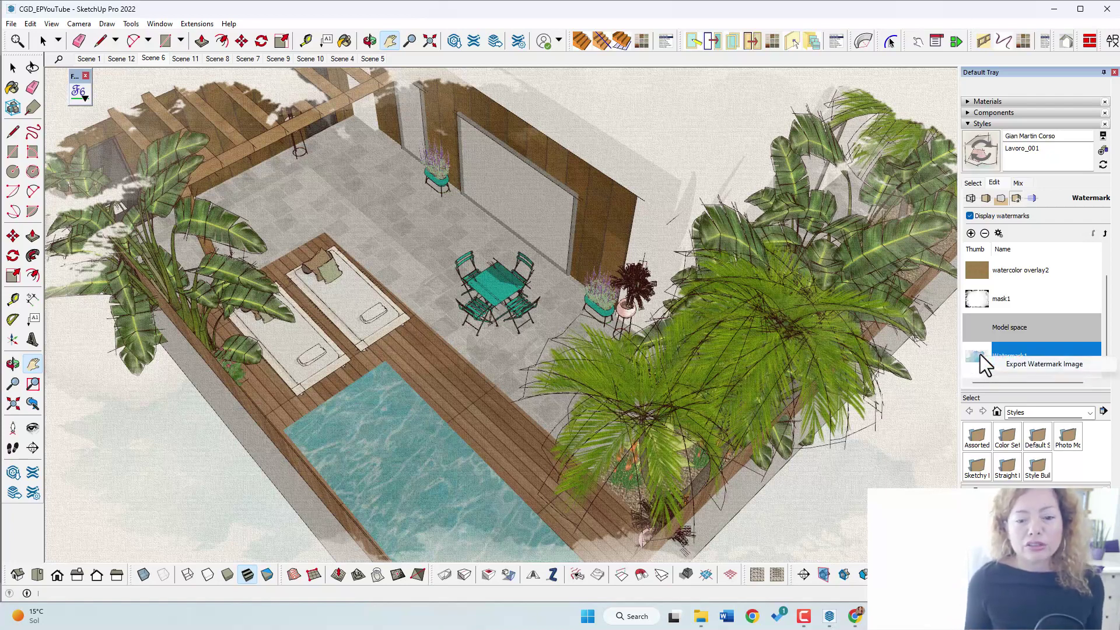
left_click(1016, 367)
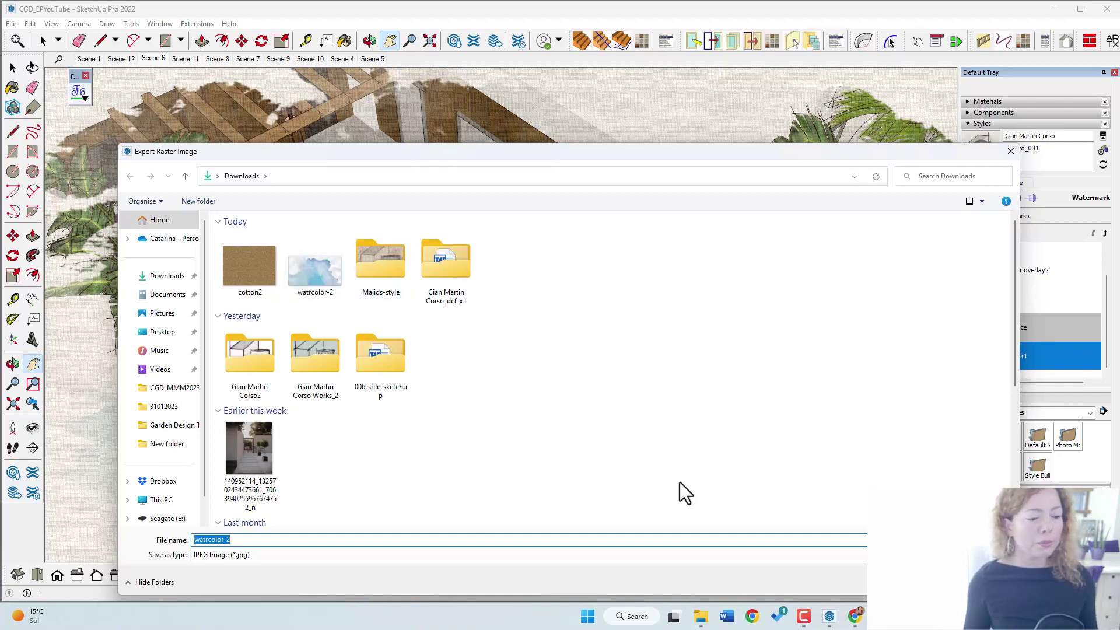
key("Escape")
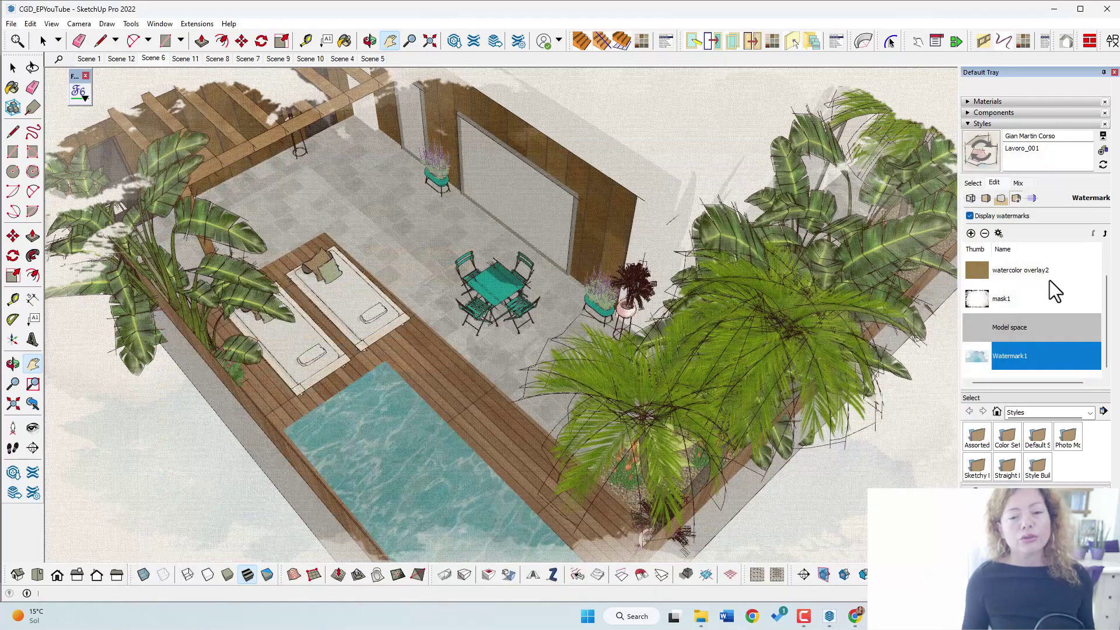
- Cancel adding a watermark, then bring up the 006_stile_sketchup style's context menu
left_click(970, 234)
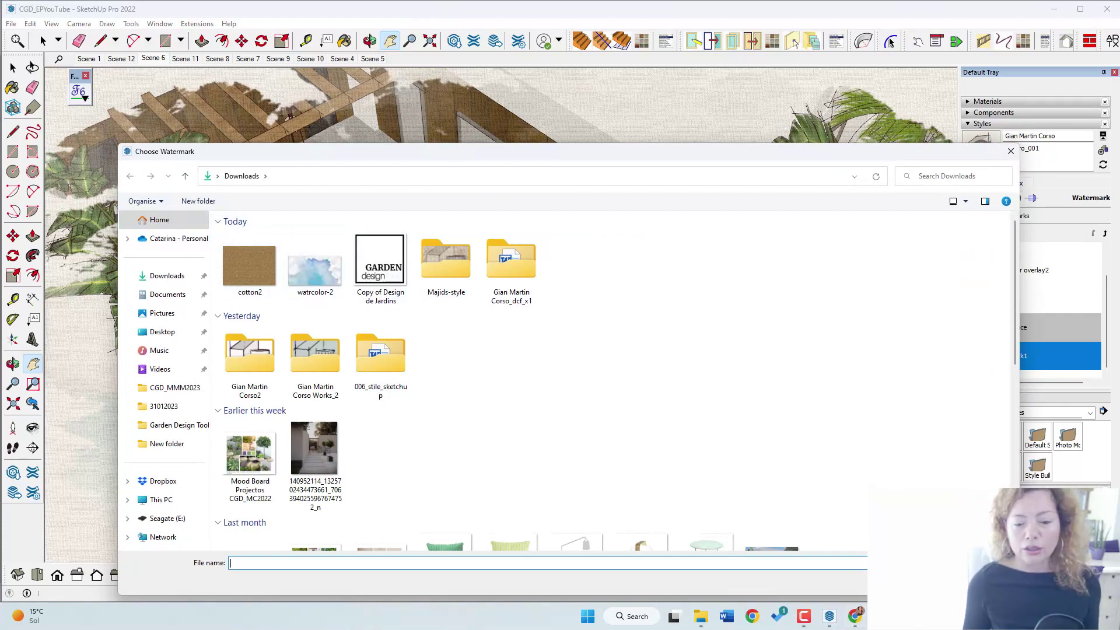
key("Escape")
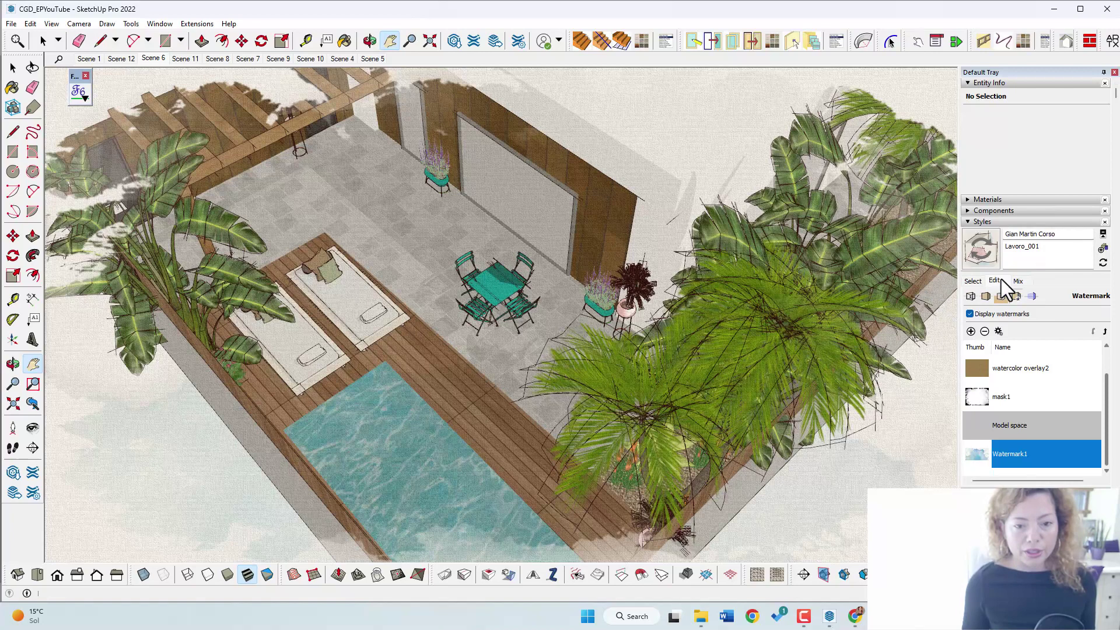
left_click(973, 280)
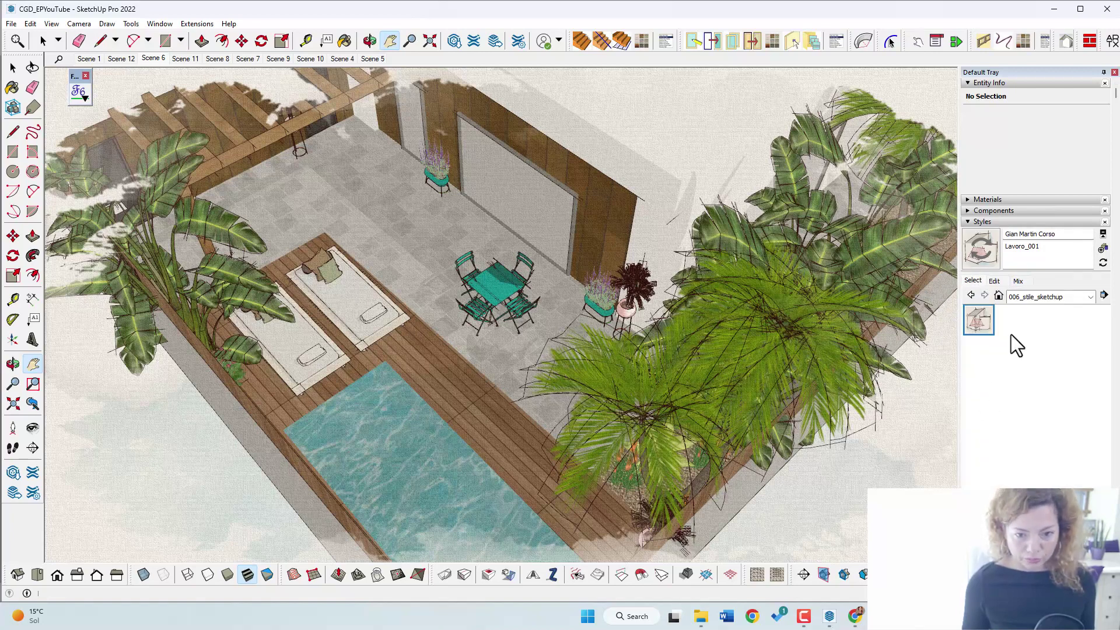
right_click(982, 324)
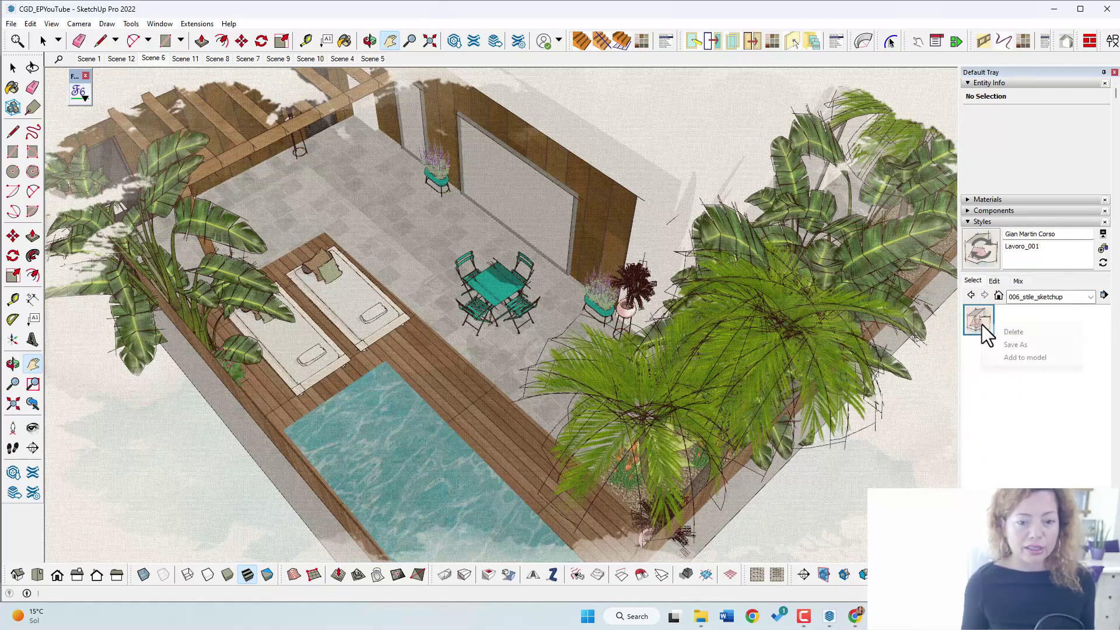
- Save the style as a .style file in 006_stile_sketchup under the suggested name
left_click(1014, 345)
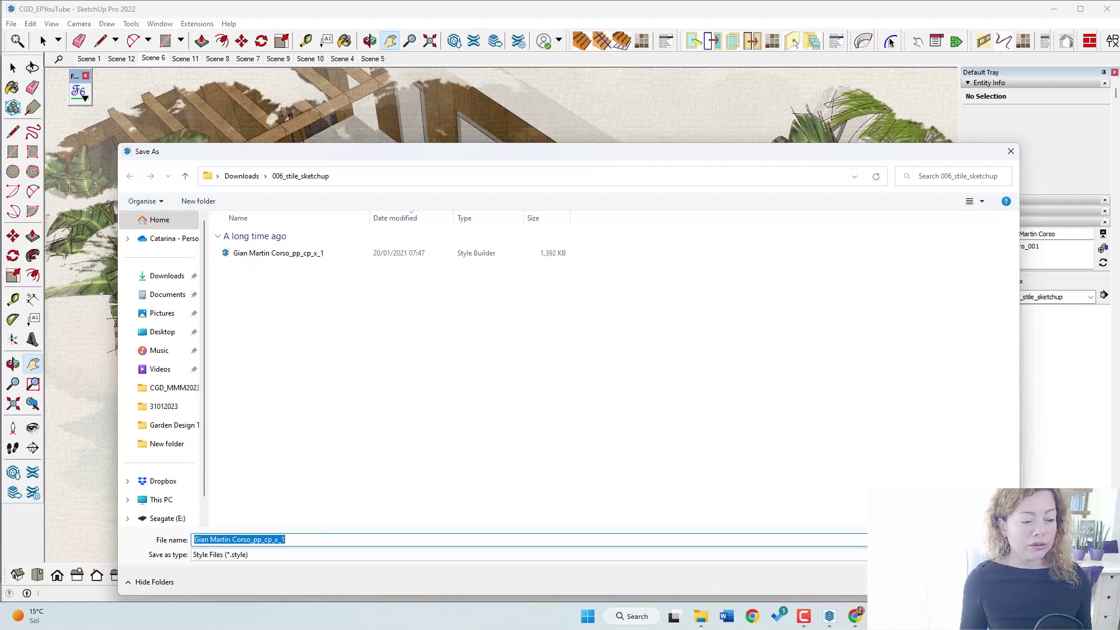
key("Return")
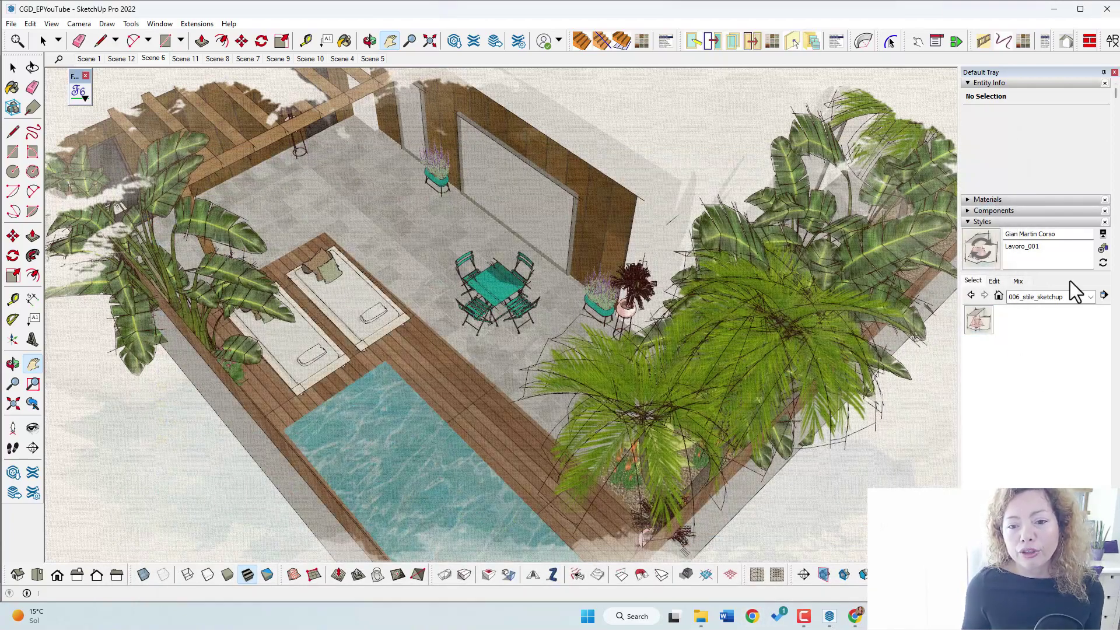
- Create a new style, Gian Martin Corso, from the current settings
left_click(1103, 249)
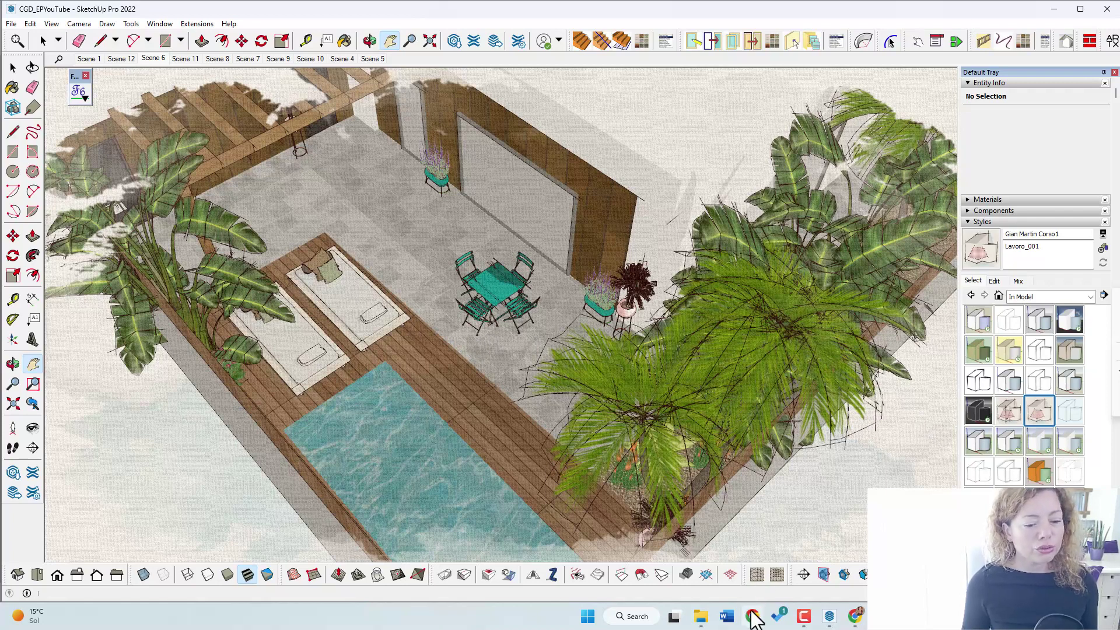
- Switch the view to Scene 11
left_click(180, 62)
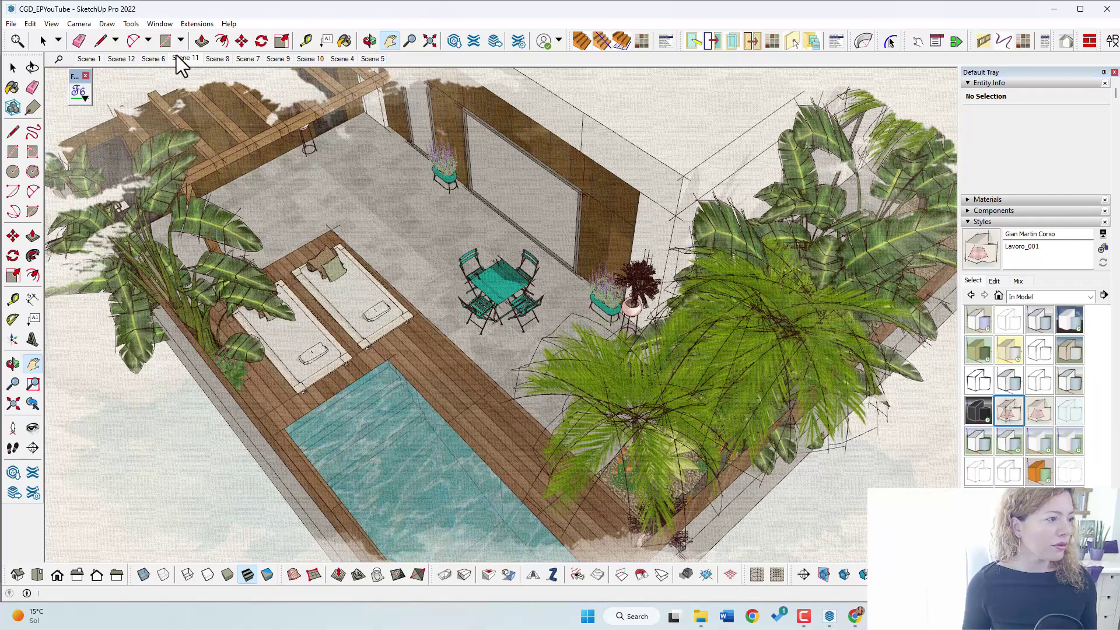
- View the eye-level pool scene, Scene 7 and Scene 9, ending on Scene 10's top-down plan
left_click(187, 58)
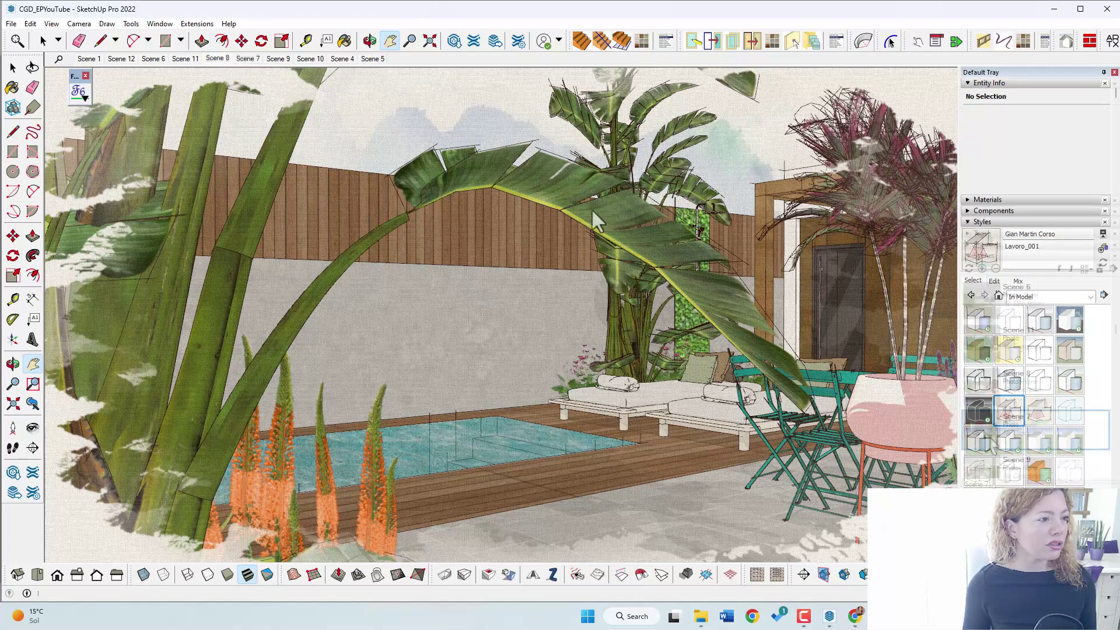
left_click(985, 433)
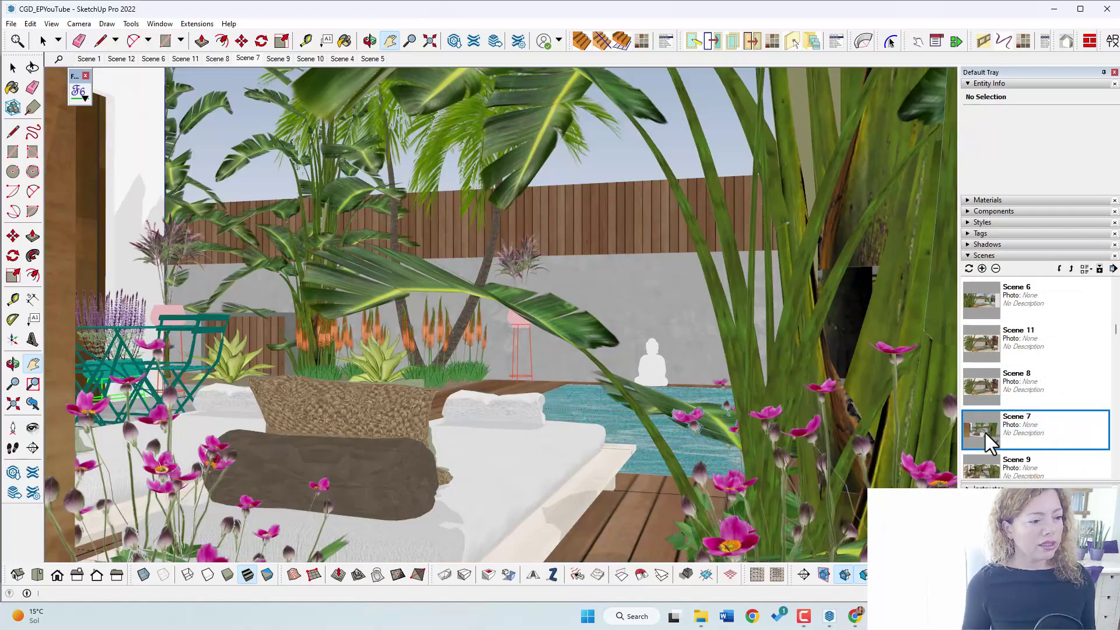
scroll(987, 432, "down", 1)
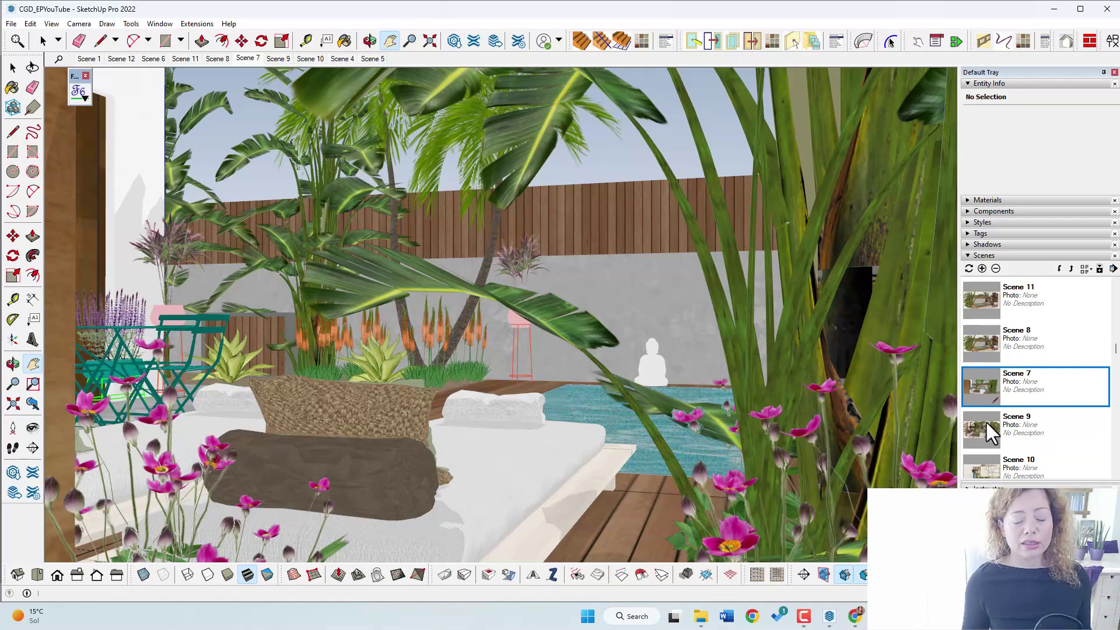
left_click(992, 427)
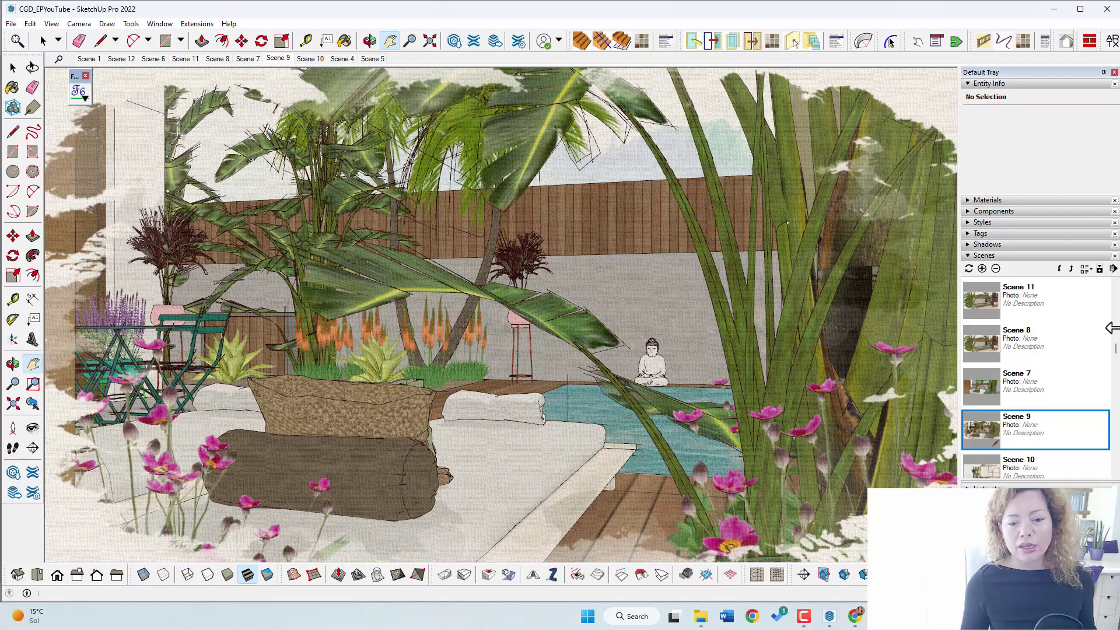
scroll(1013, 390, "down", 1)
left_click(982, 432)
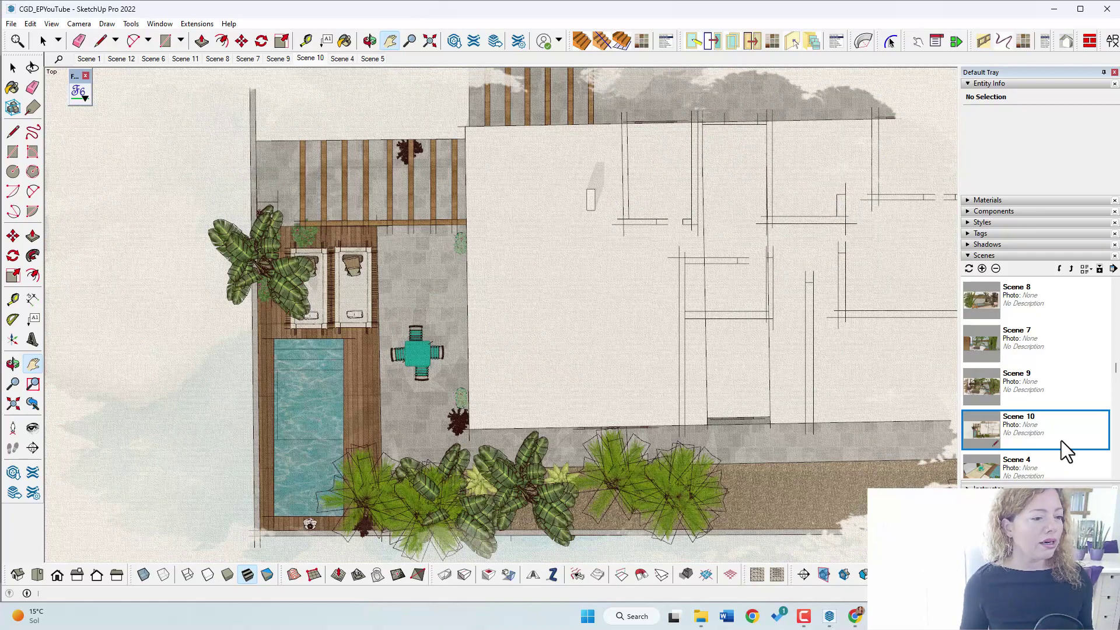
- Bring up the browser and switch to the SketchUp Artists Styles Collection page
left_click(857, 618)
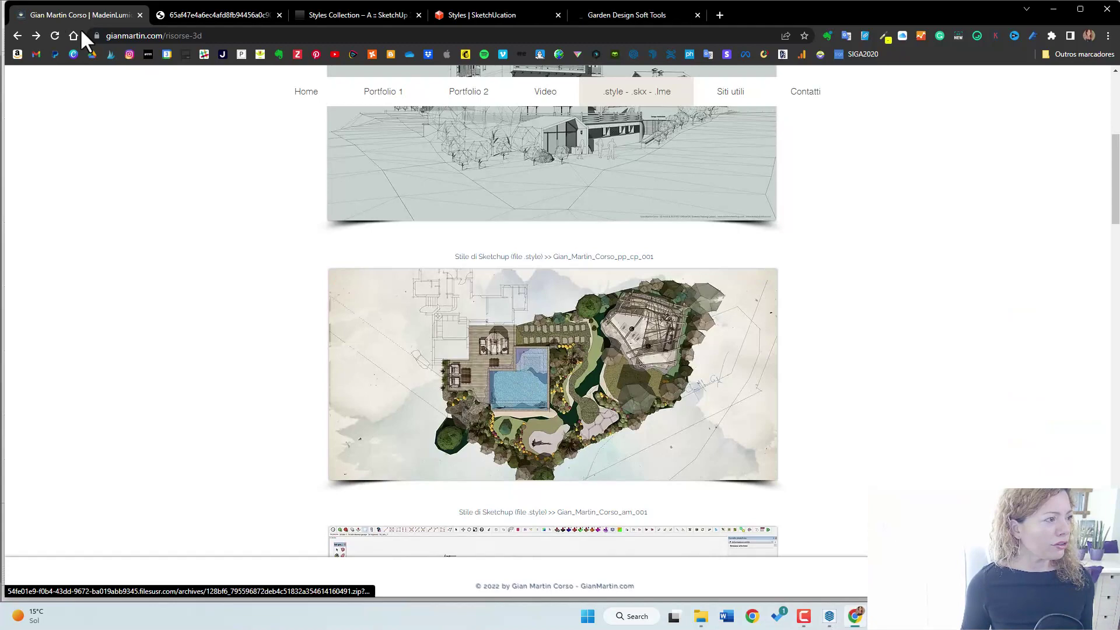
left_click(208, 17)
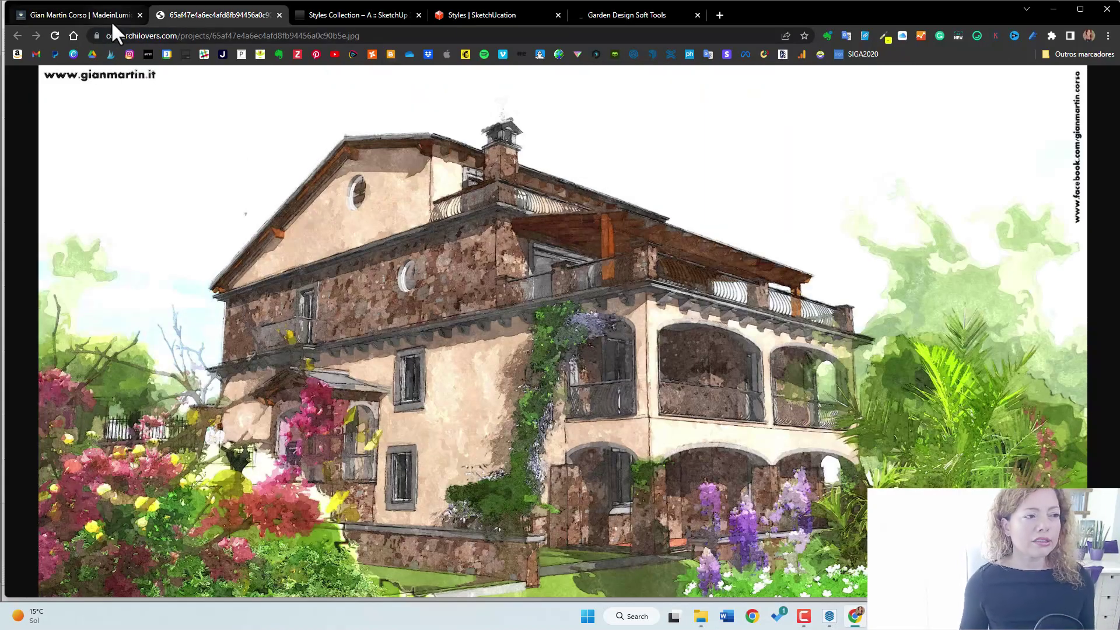
mouse_move(113, 24)
left_click(335, 16)
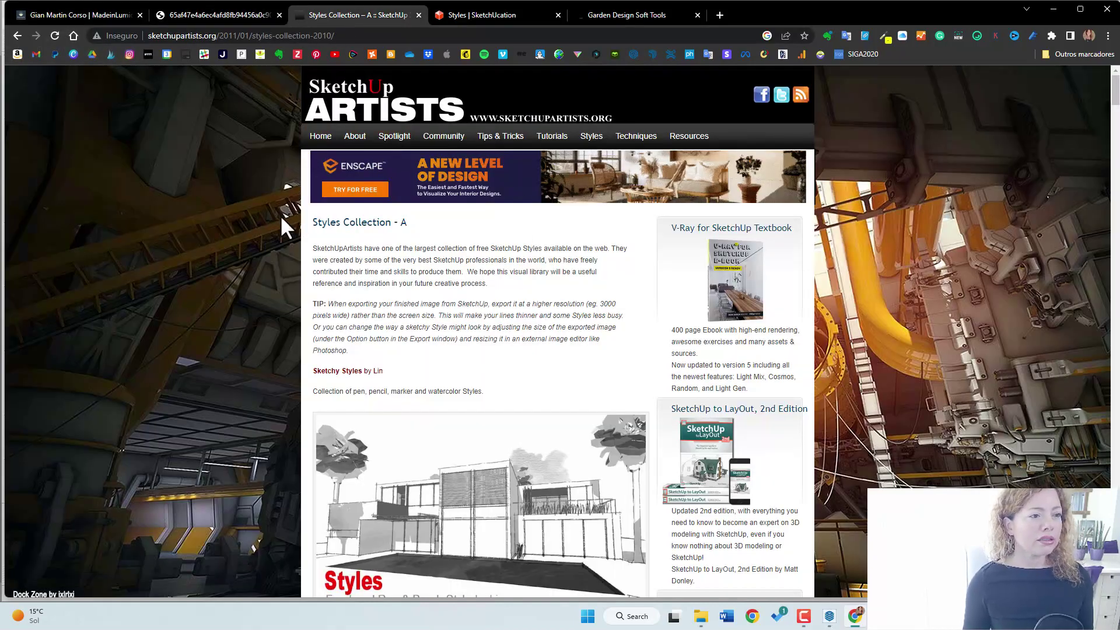
- Scroll down to the Draughtsman and Watercolor style, then return to SketchUp
scroll(432, 304, "down", 6)
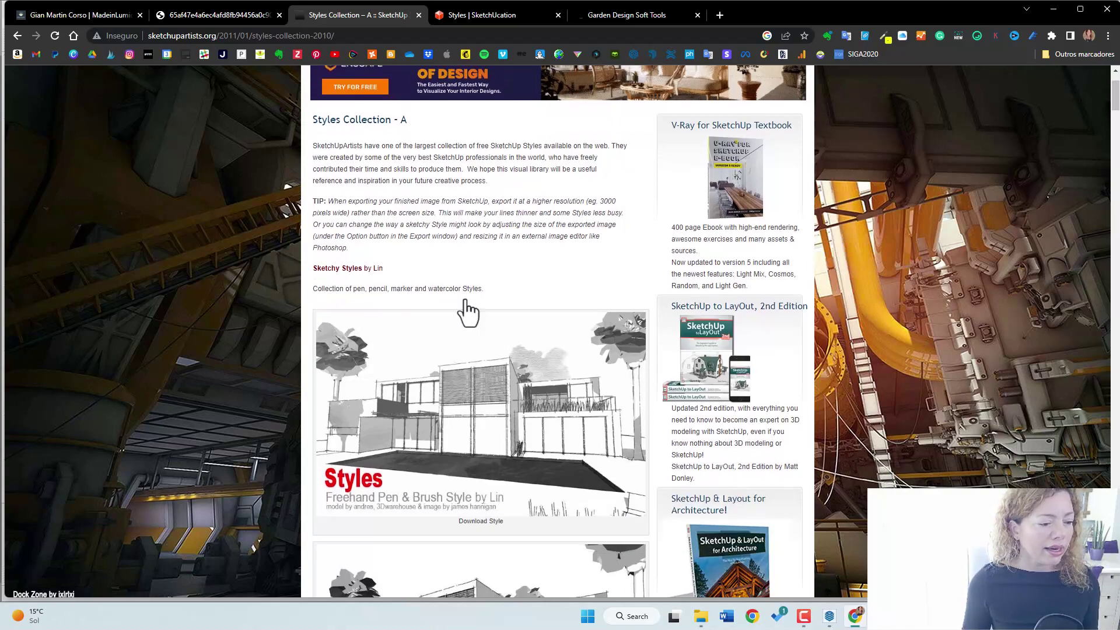
scroll(495, 382, "down", 17)
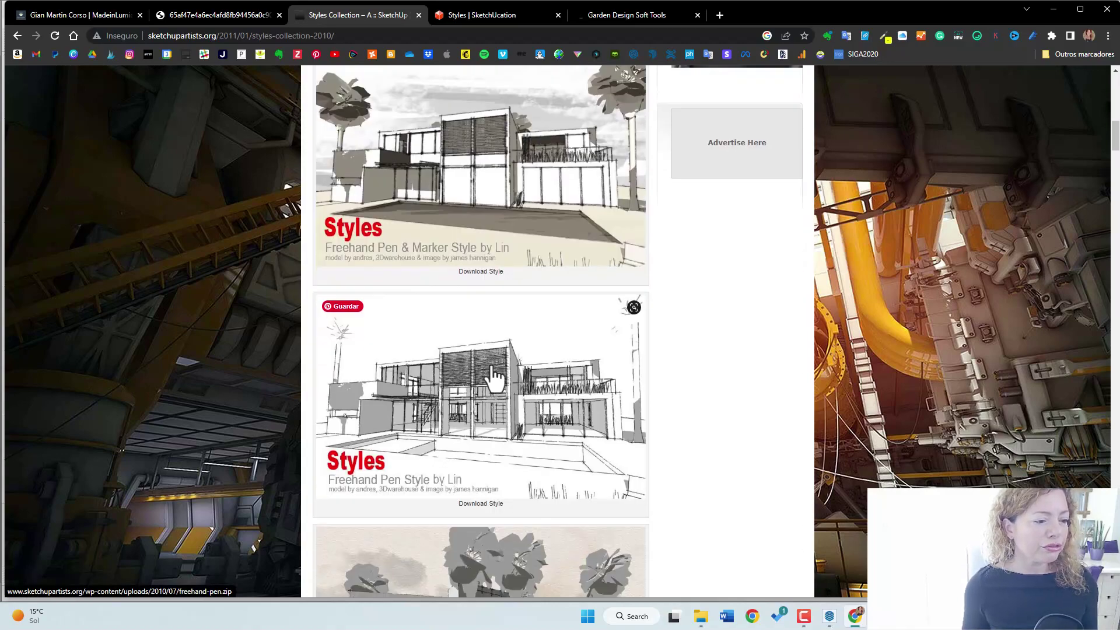
scroll(461, 350, "down", 14)
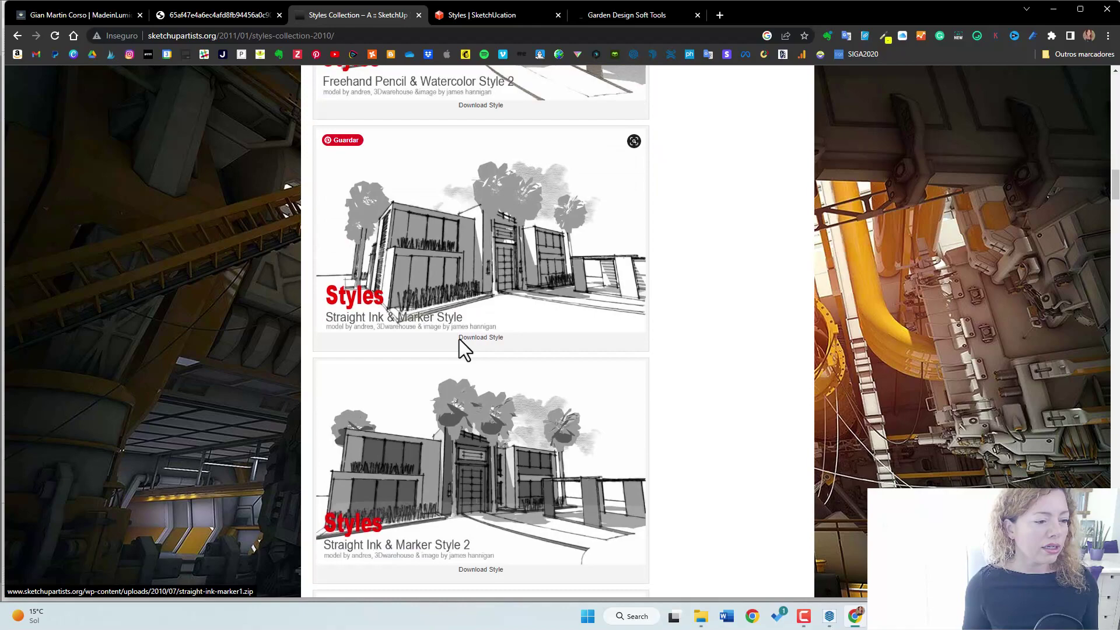
scroll(424, 346, "down", 4)
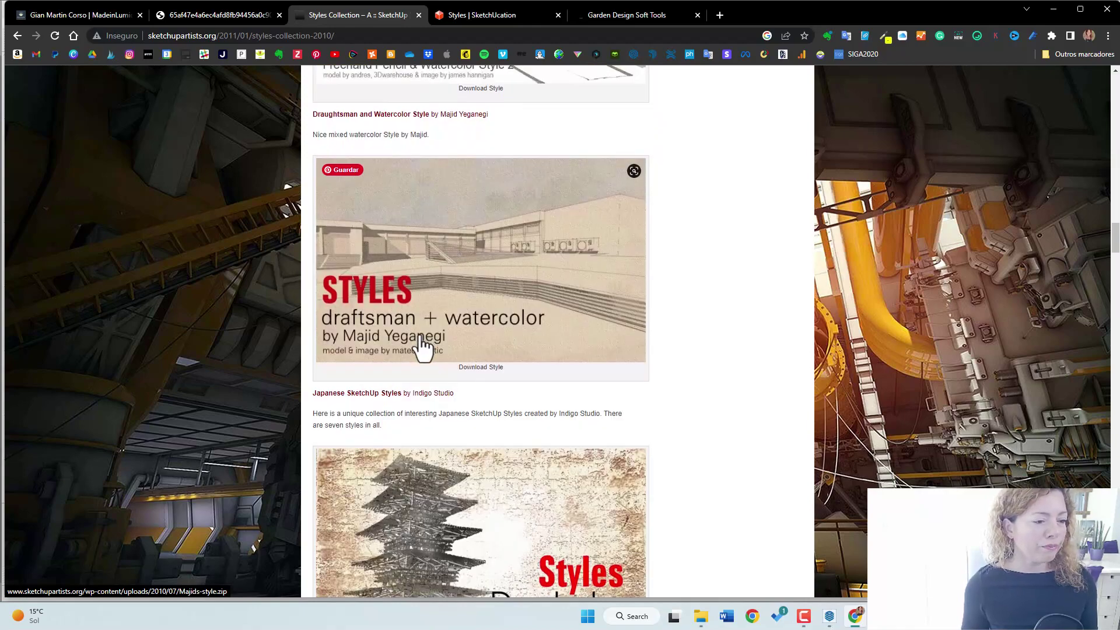
scroll(417, 343, "up", 2)
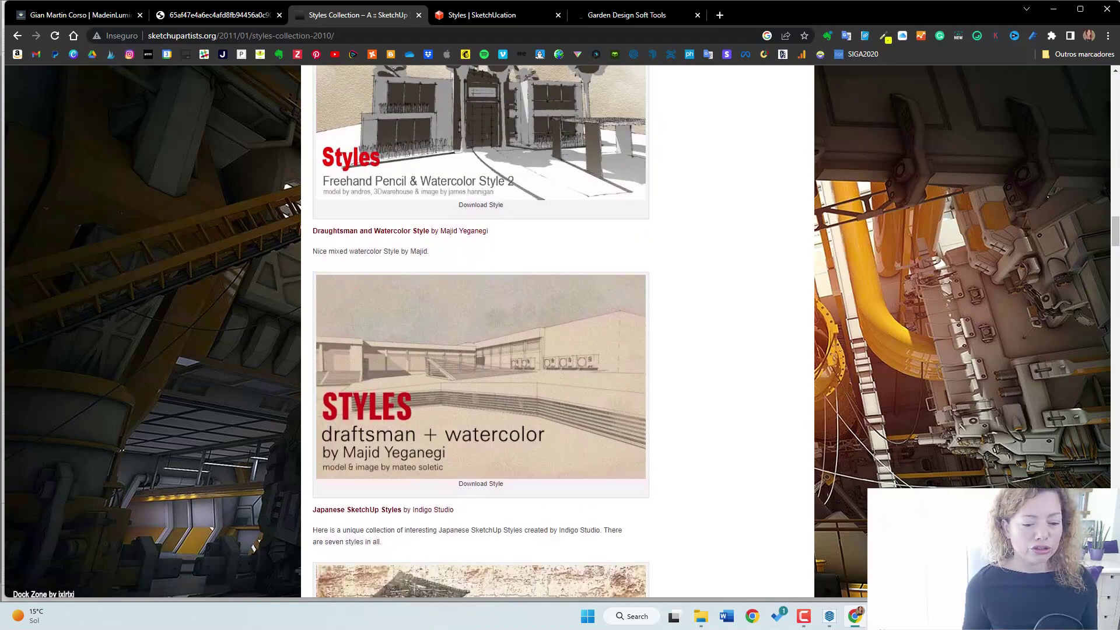
key("alt+Tab")
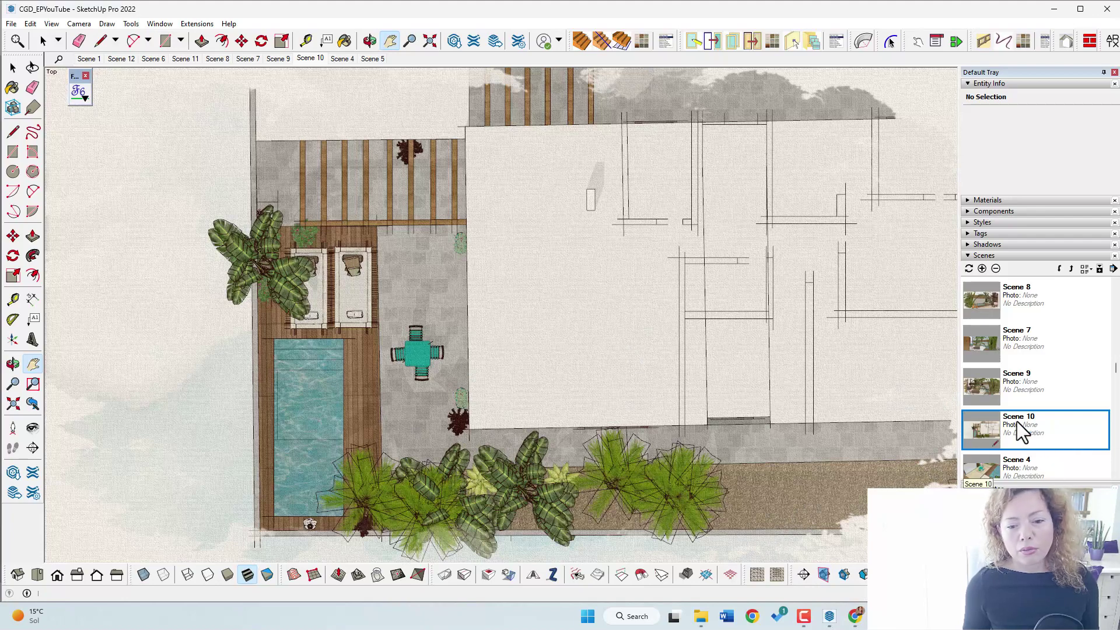
- Show Scene 12 and open its style's Watermark settings in the Styles Edit tab
scroll(1016, 421, "down", 2)
scroll(1056, 439, "up", 1)
scroll(1049, 431, "up", 5)
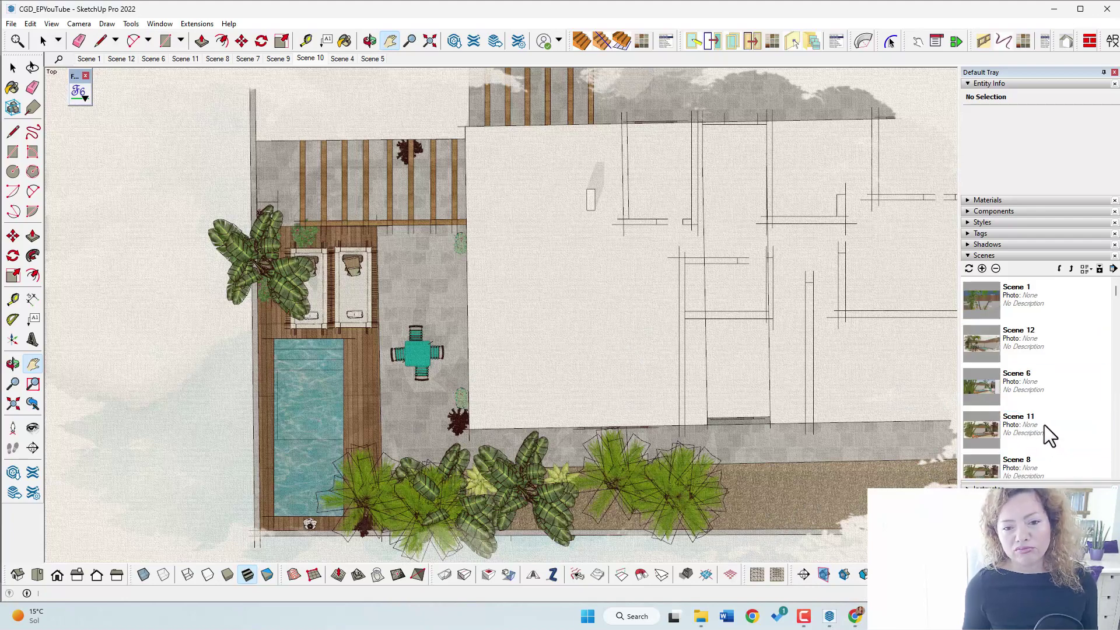
left_click(975, 344)
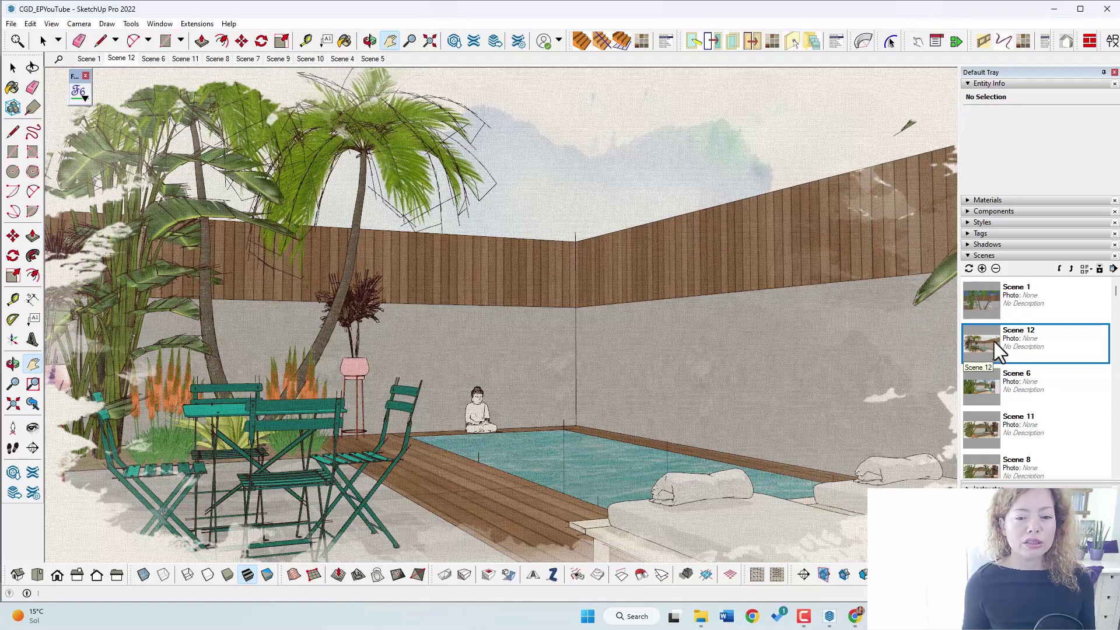
left_click(965, 223)
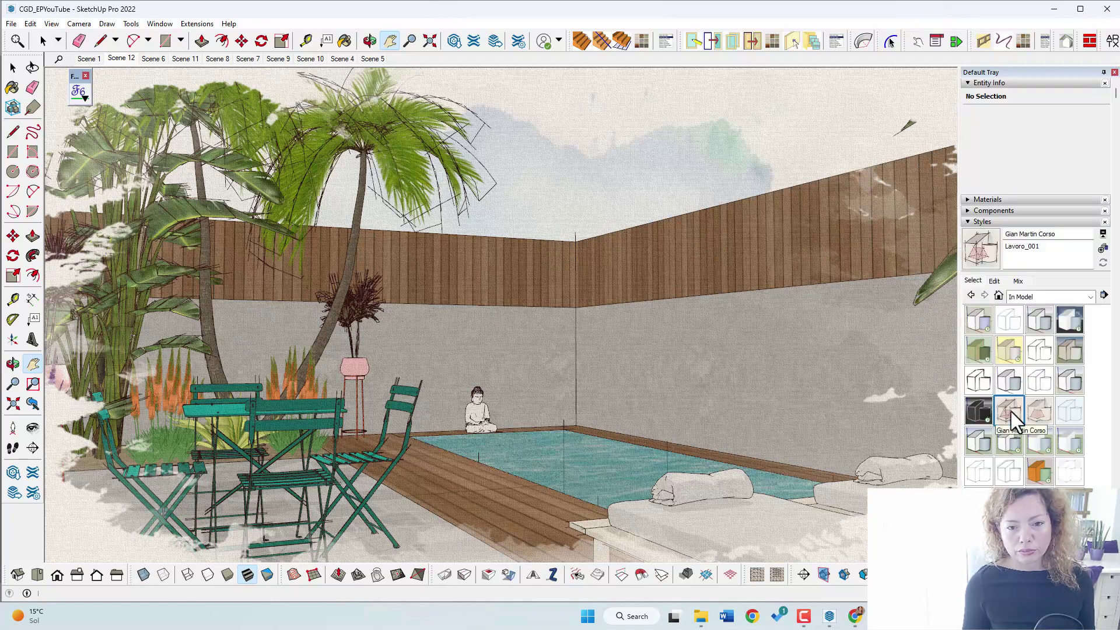
left_click(994, 281)
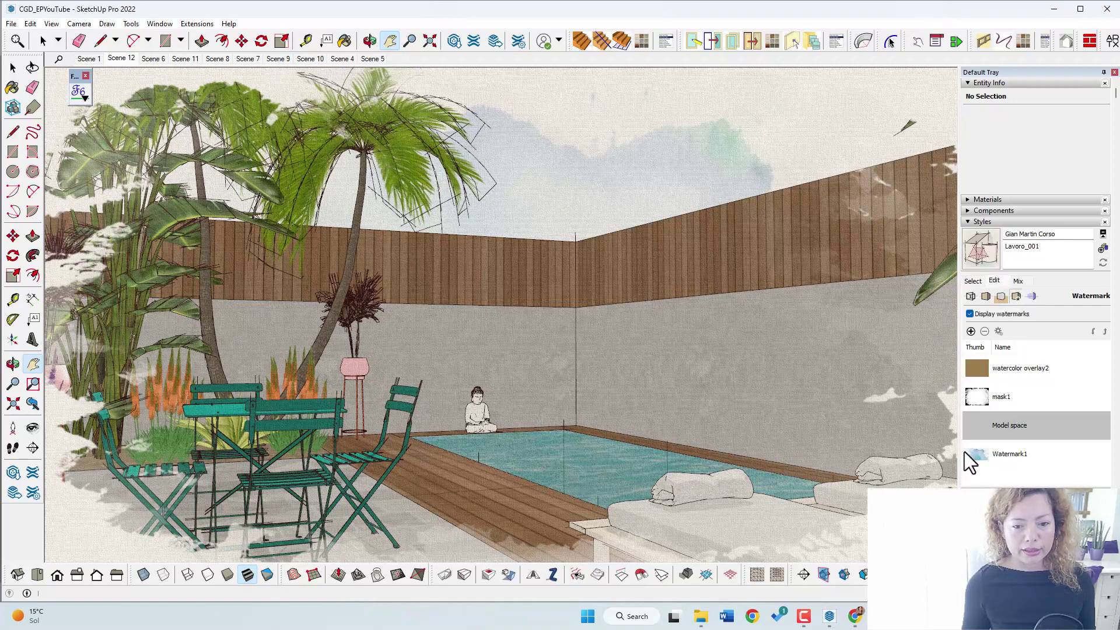
left_click(986, 373)
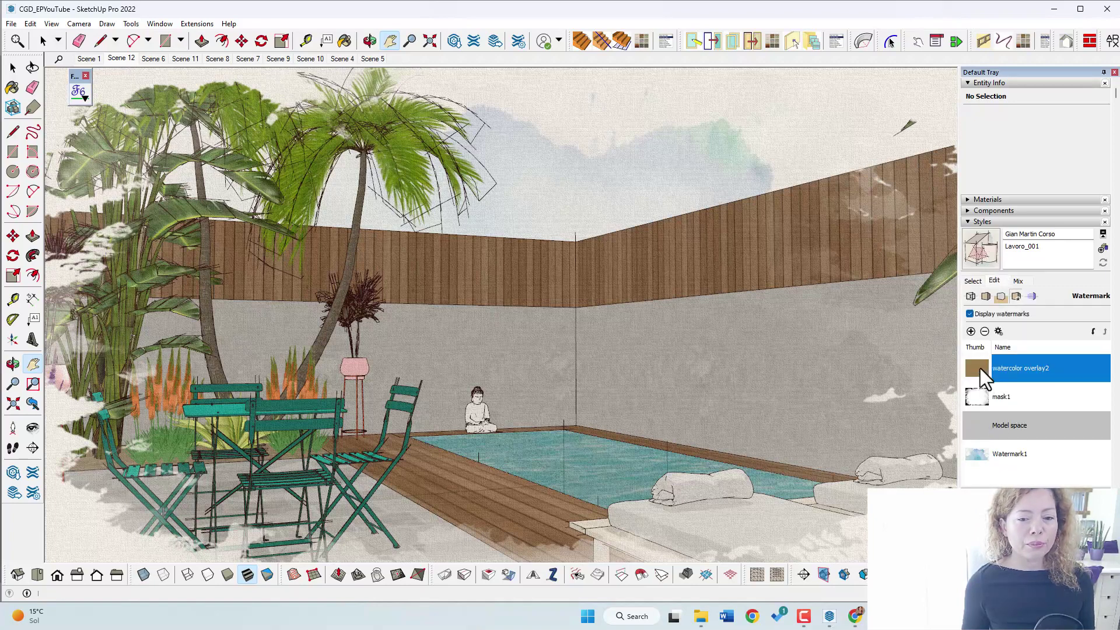
left_click(998, 331)
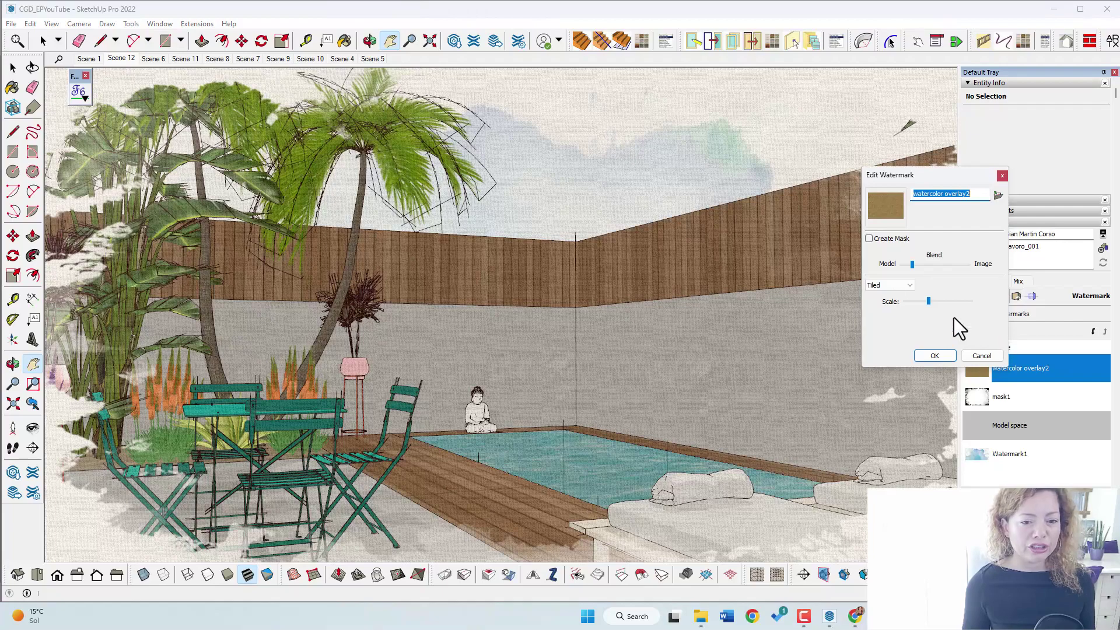
left_click_drag(930, 303, 958, 304)
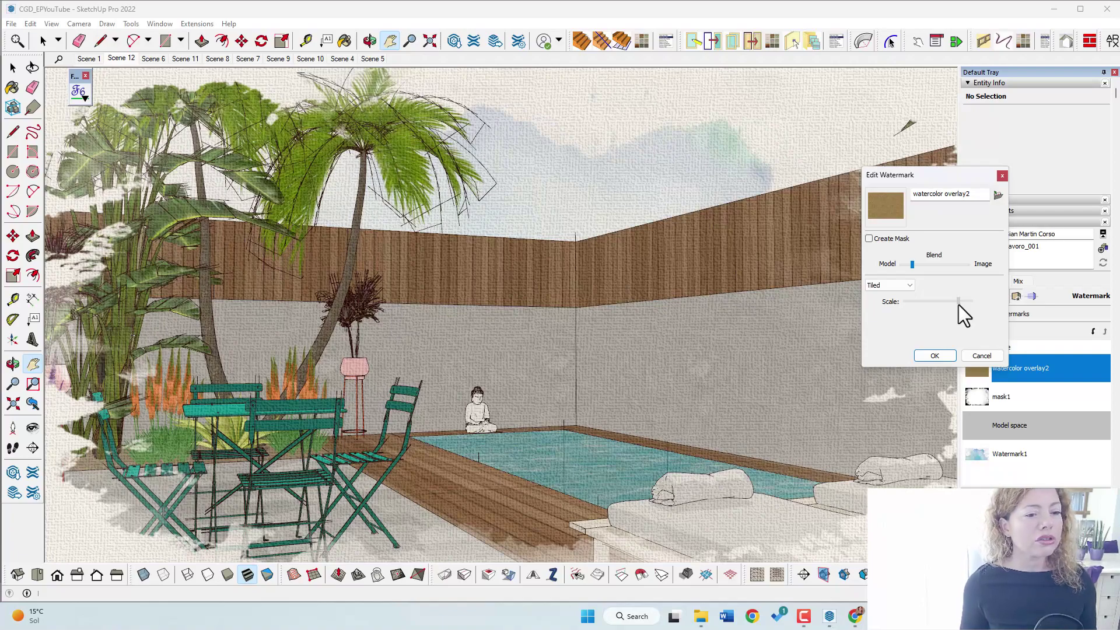
mouse_move(958, 304)
left_mouse_down()
mouse_move(968, 309)
mouse_move(936, 305)
left_mouse_up()
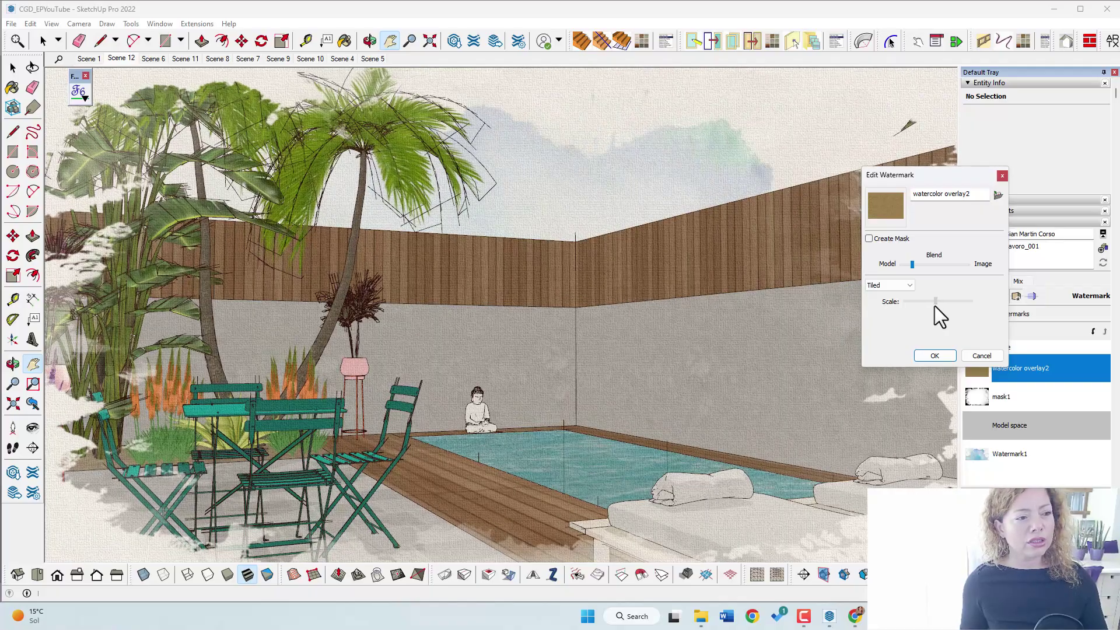
left_click_drag(934, 306, 964, 313)
left_click(966, 355)
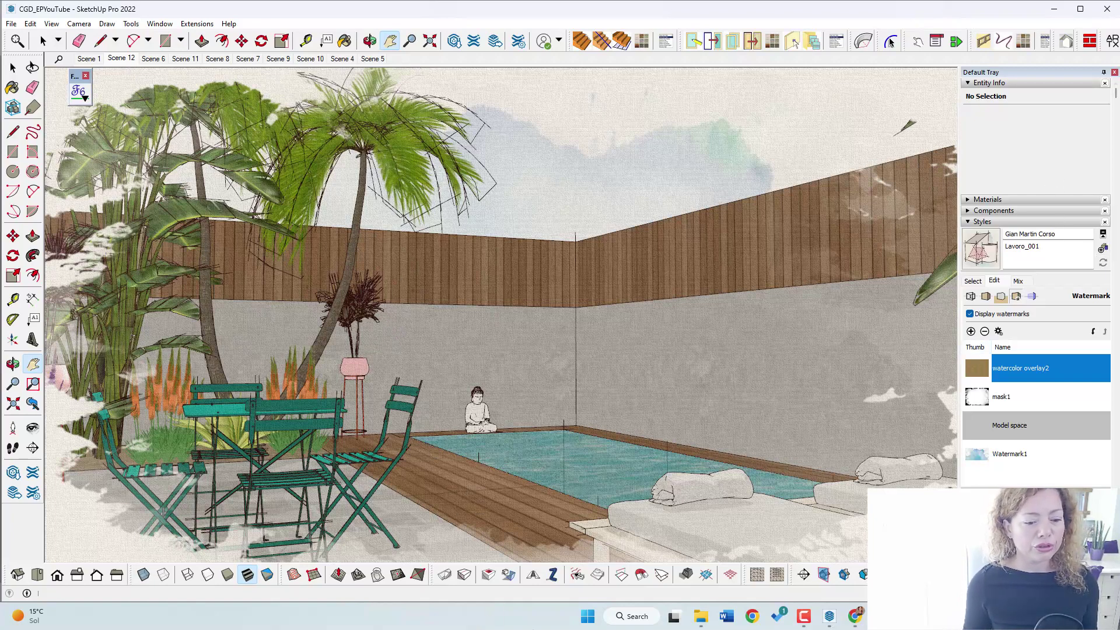
mouse_move(855, 618)
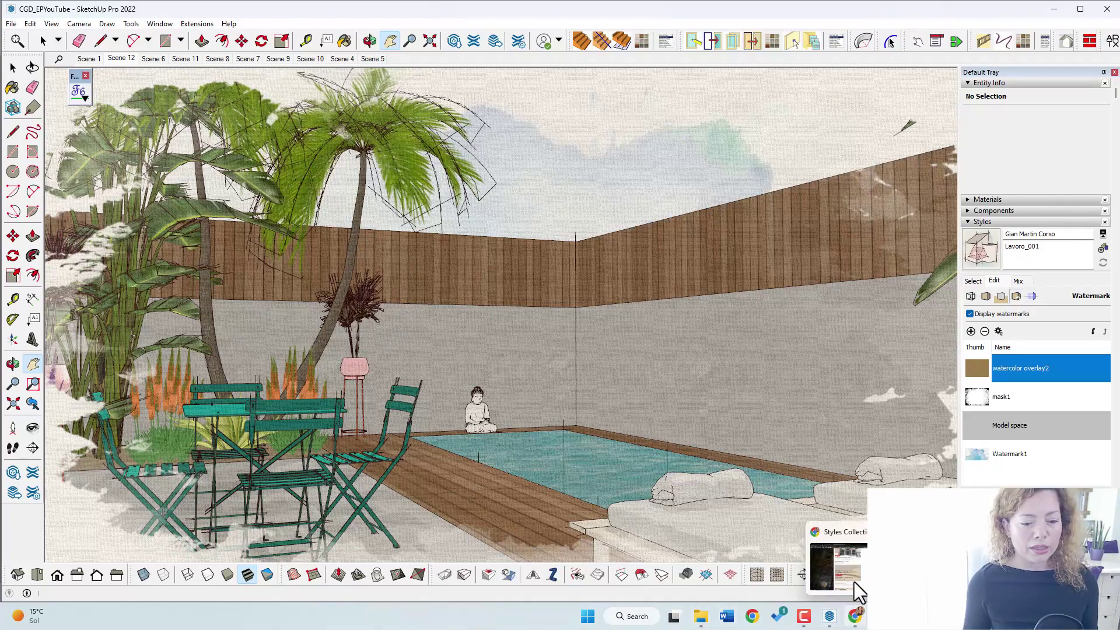
- Return to the browser and scroll over the Styles Collection page
left_click(853, 582)
scroll(495, 407, "down", 5)
scroll(501, 455, "down", 12)
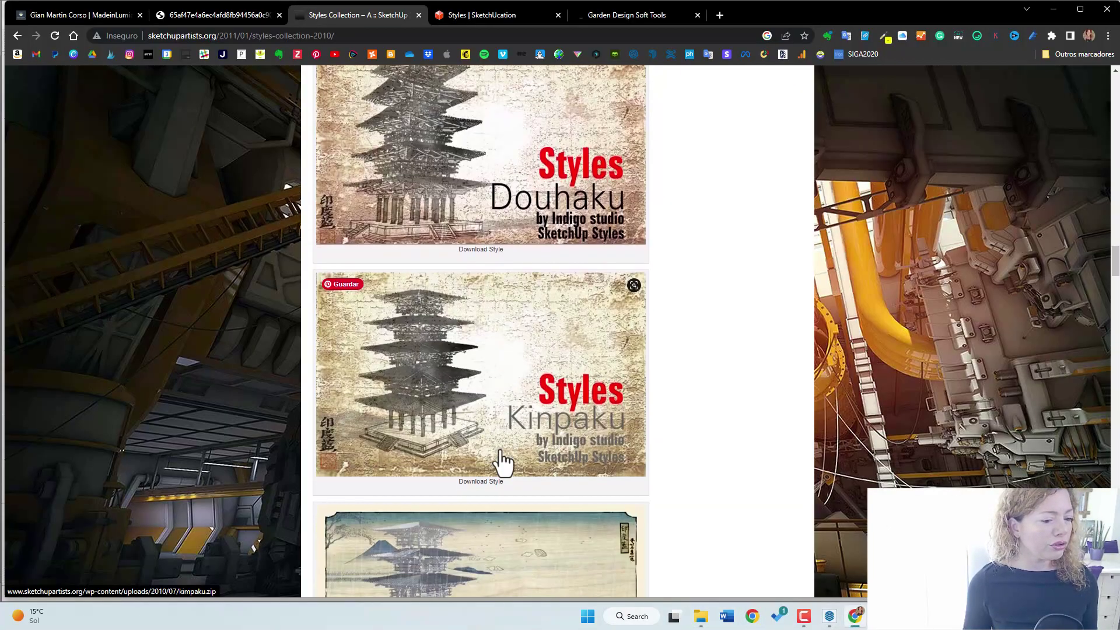
scroll(443, 408, "up", 7)
scroll(410, 381, "up", 20)
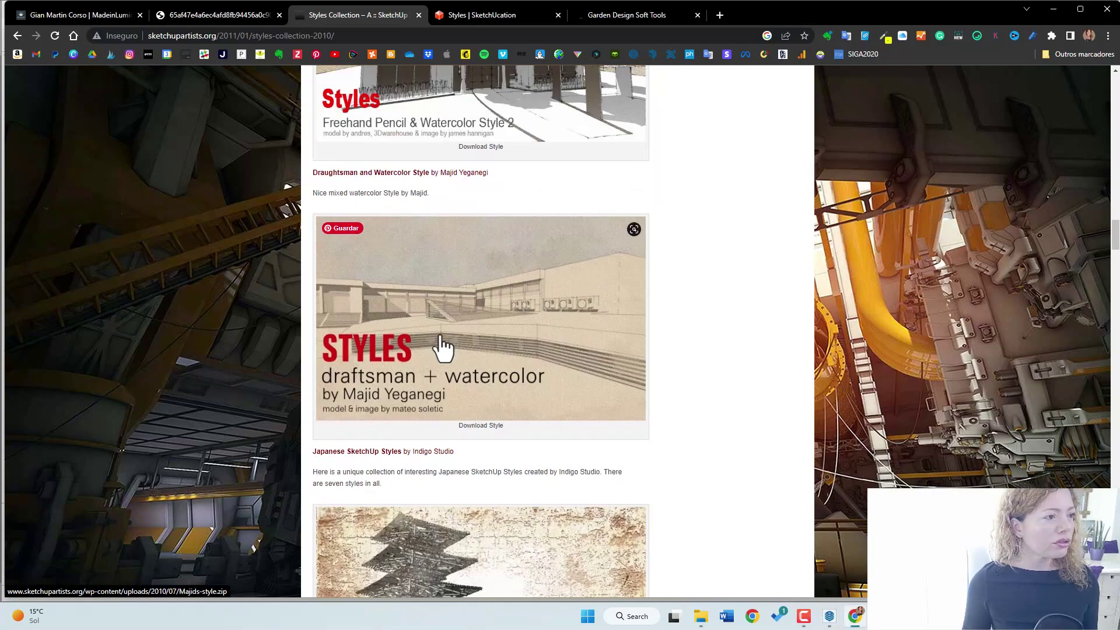
scroll(437, 341, "up", 15)
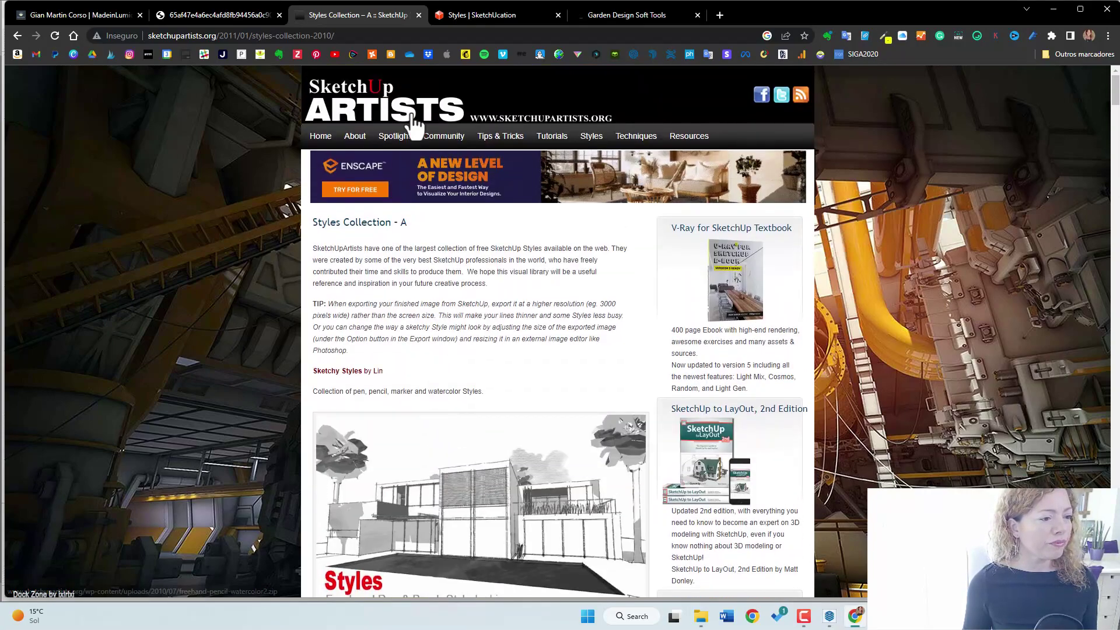
- Switch to the SketchUcation Styles shop and scroll through its style packs
left_click(477, 14)
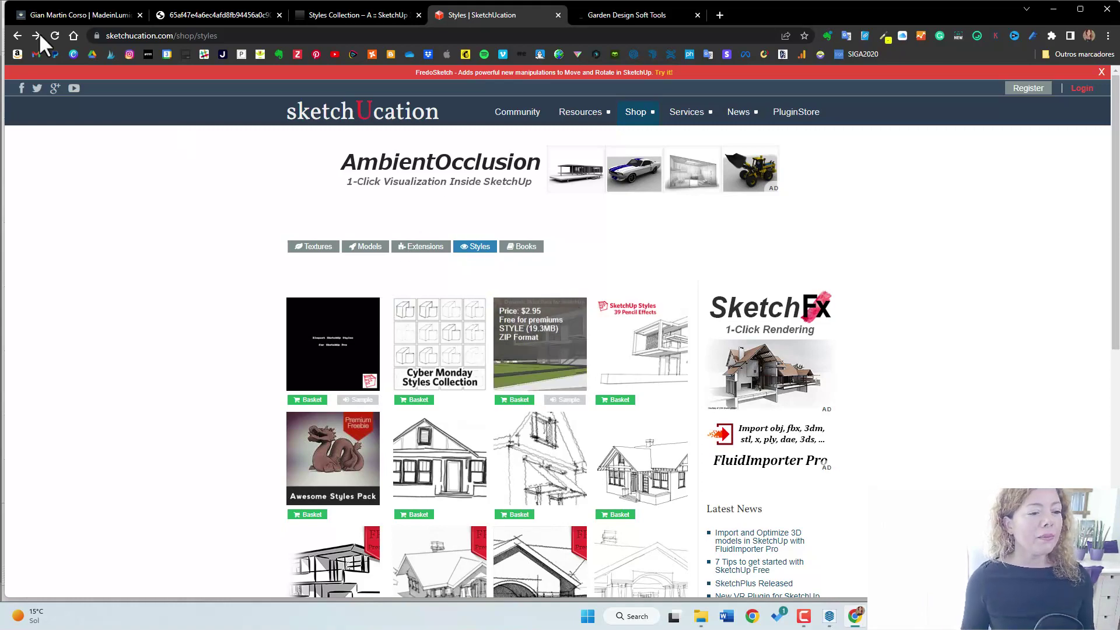
scroll(992, 348, "down", 5)
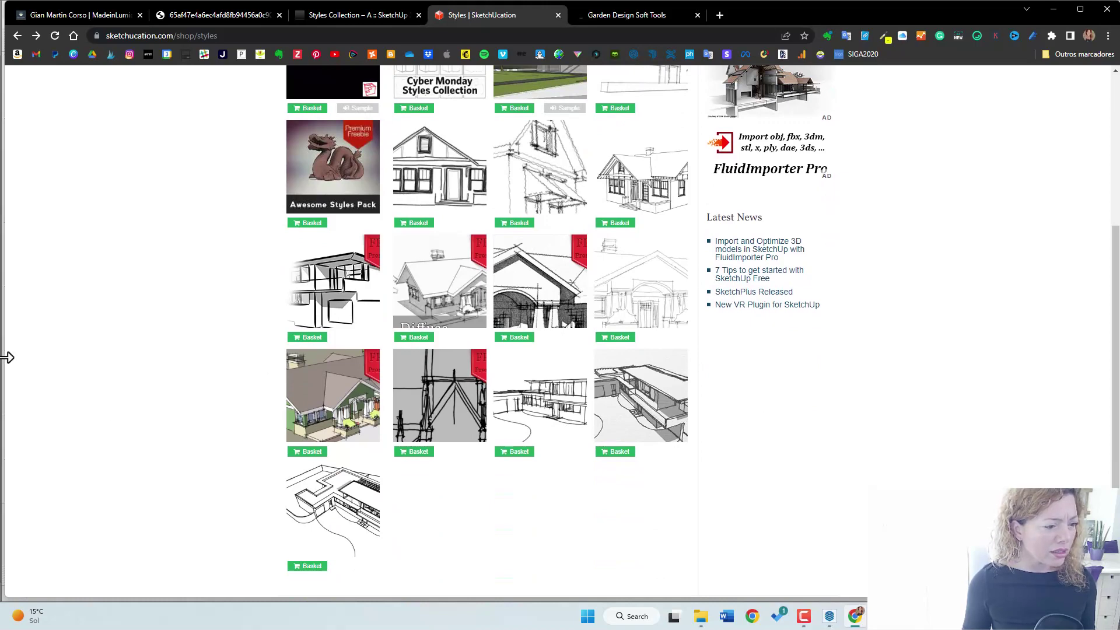
scroll(411, 478, "up", 3)
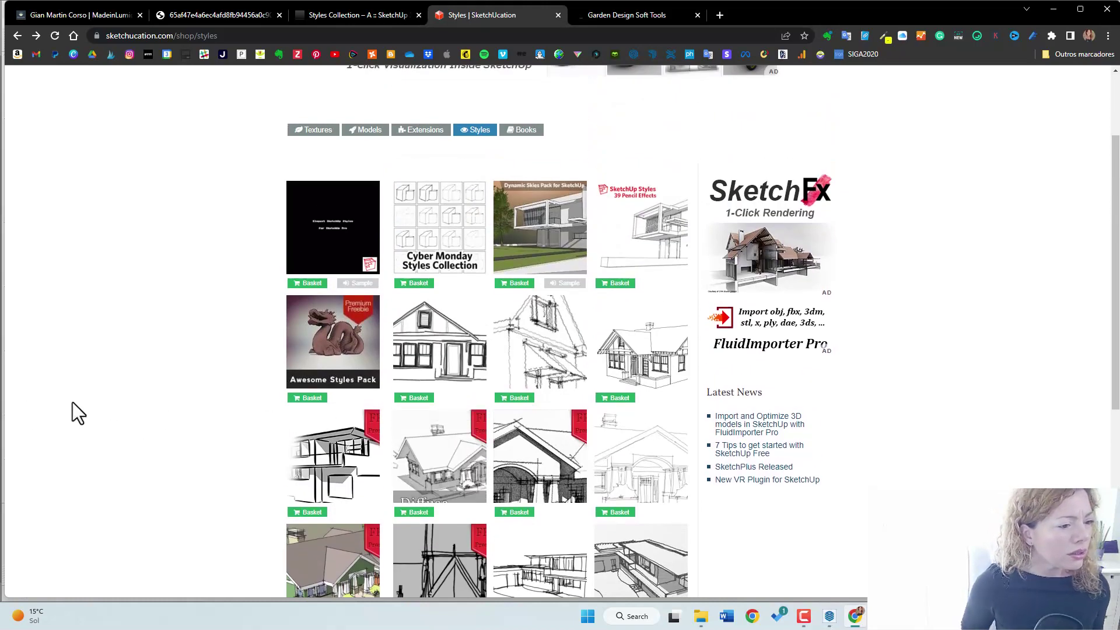
- Open the Dynamic Skies Styles Pack product page ($2.95, 19.3MB ZIP) and scroll through it
left_click(523, 231)
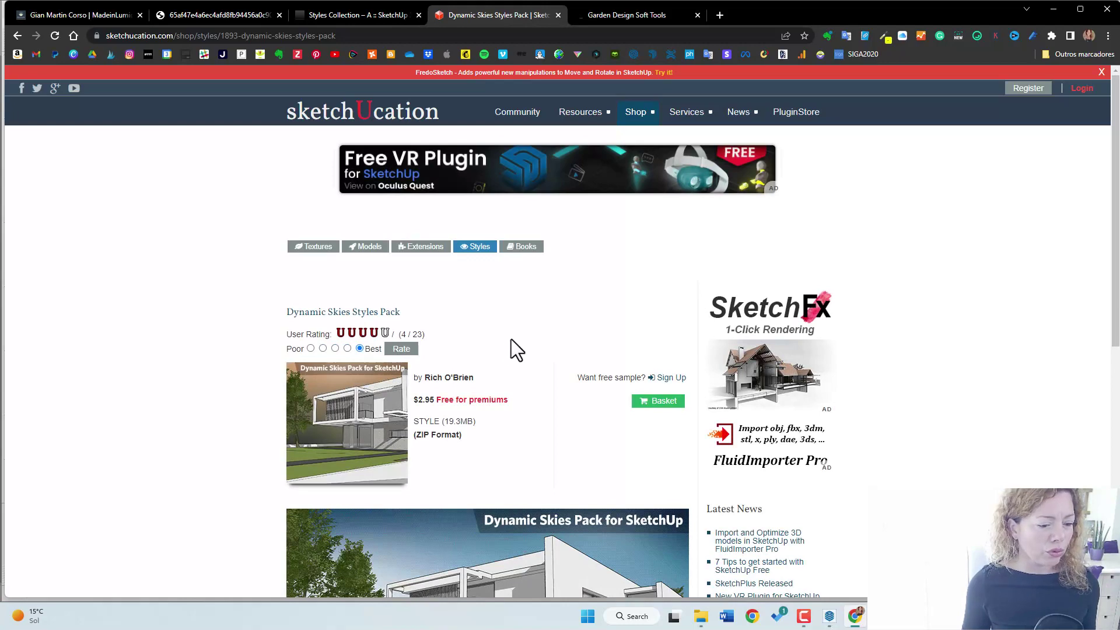
scroll(511, 339, "down", 5)
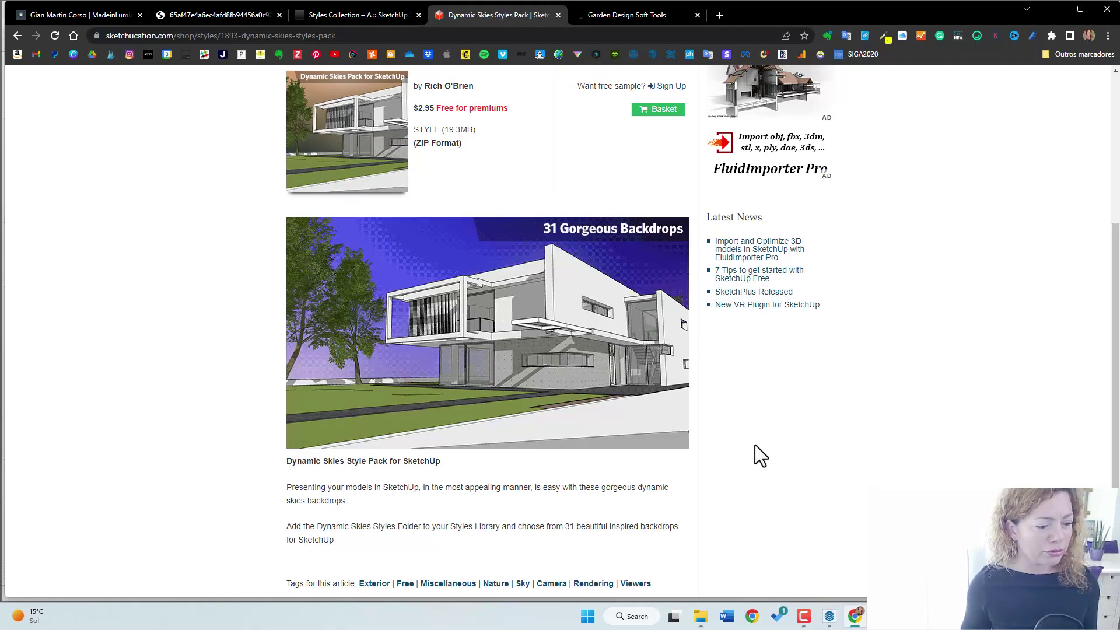
scroll(753, 436, "down", 3)
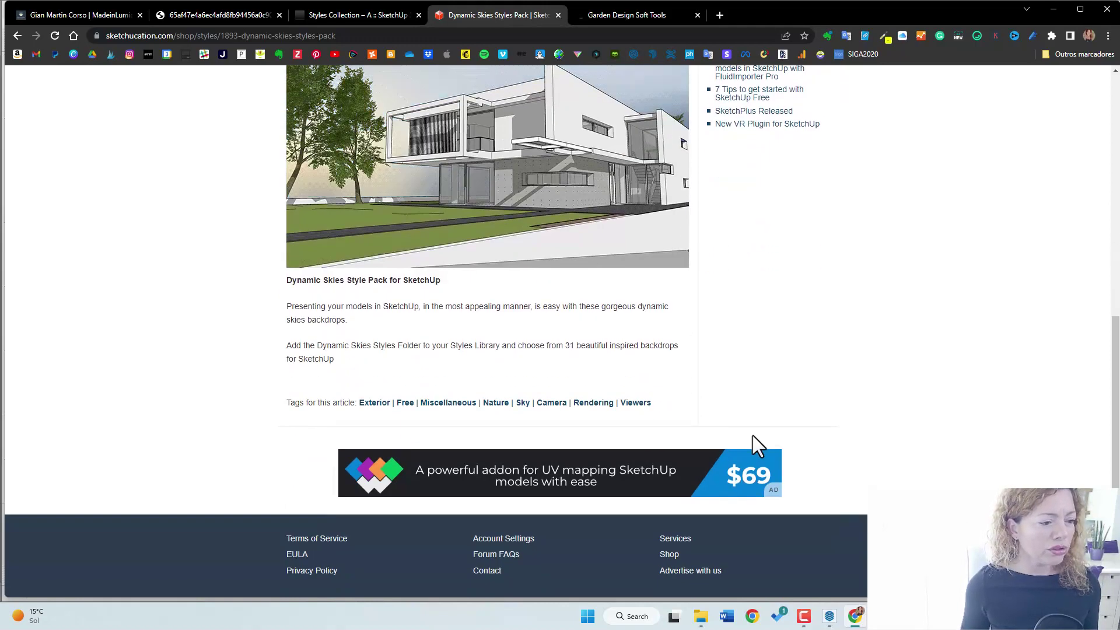
scroll(748, 423, "up", 9)
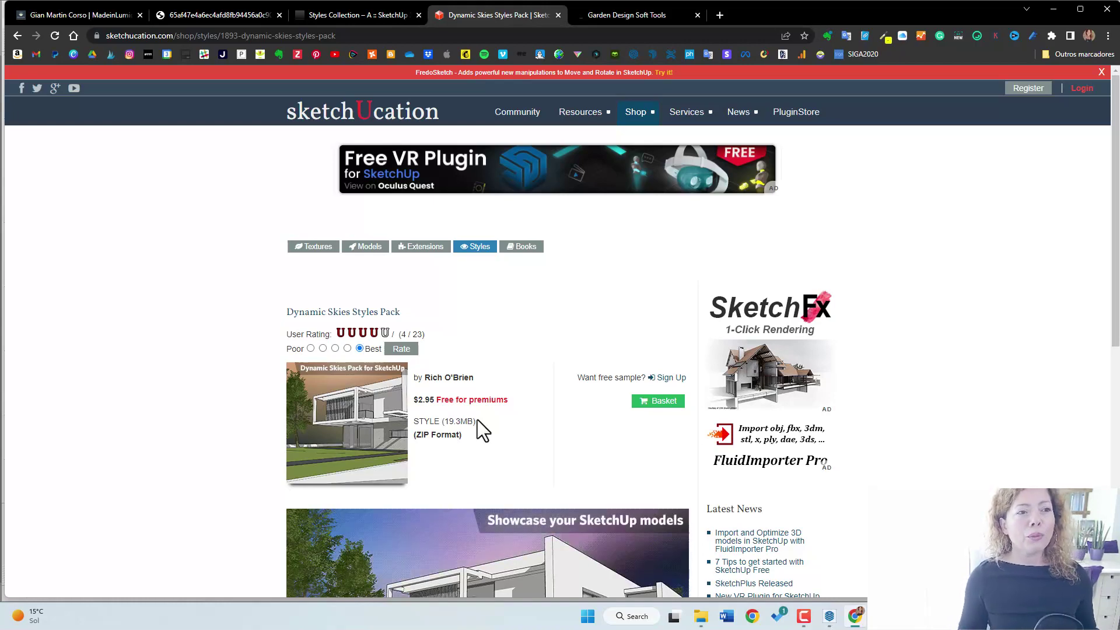
left_click(594, 10)
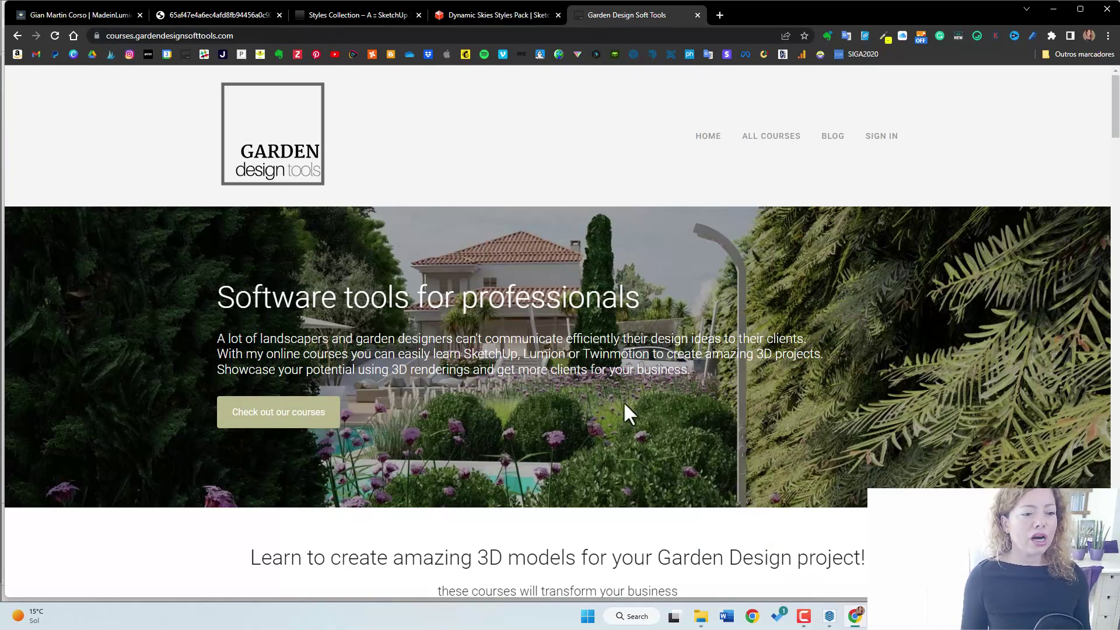